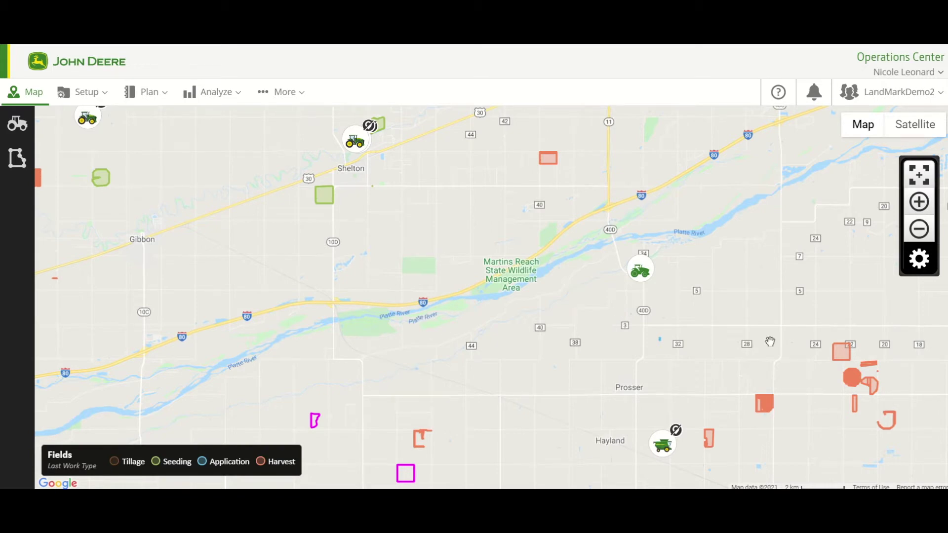
- Open the map summary card for field Mcw | West, showing 152.67 AC
left_click(841, 353)
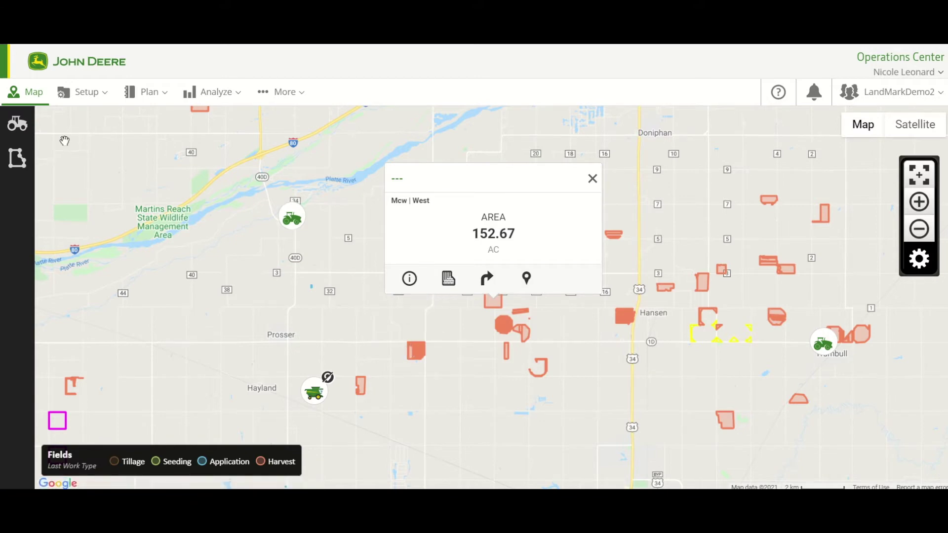
- Filter the Fields list for 'test plot' and open its details card (crop CORN)
left_click(97, 101)
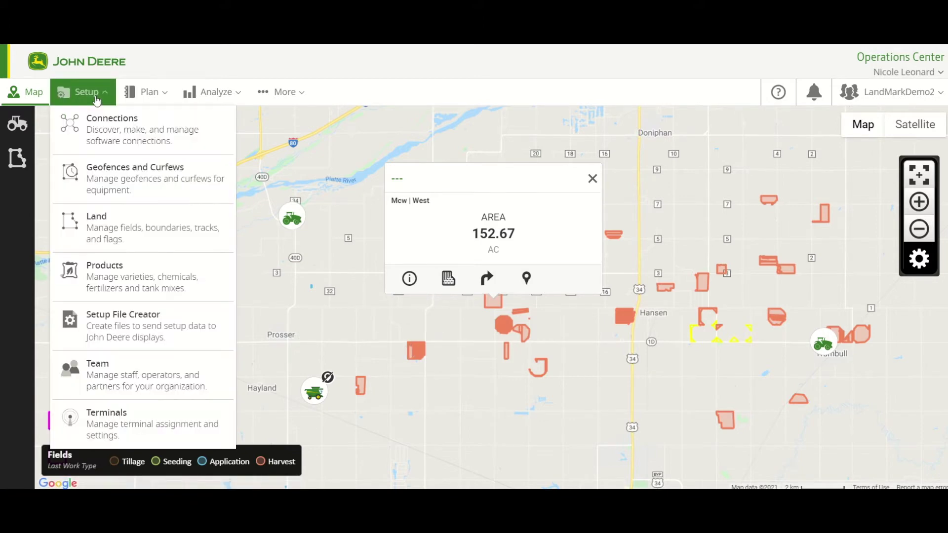
left_click(20, 159)
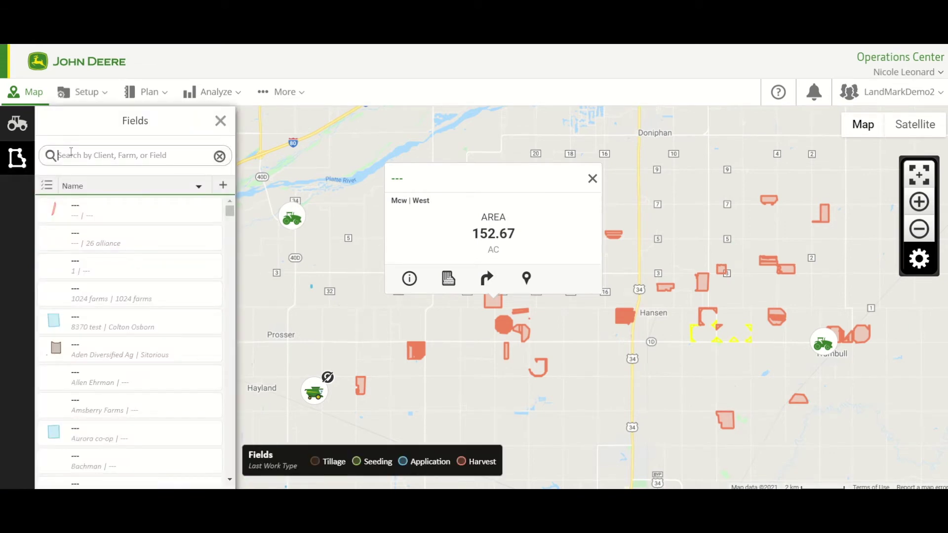
type("test plot")
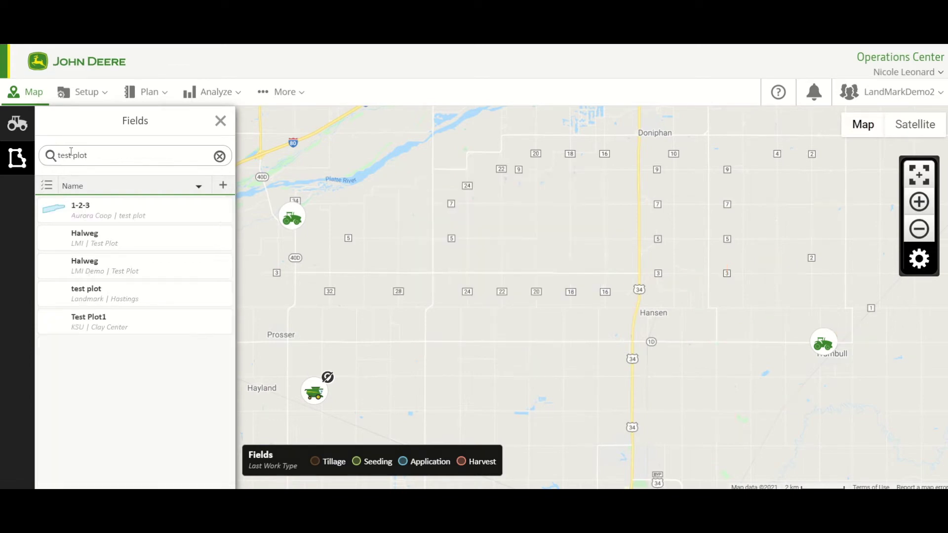
left_click(106, 296)
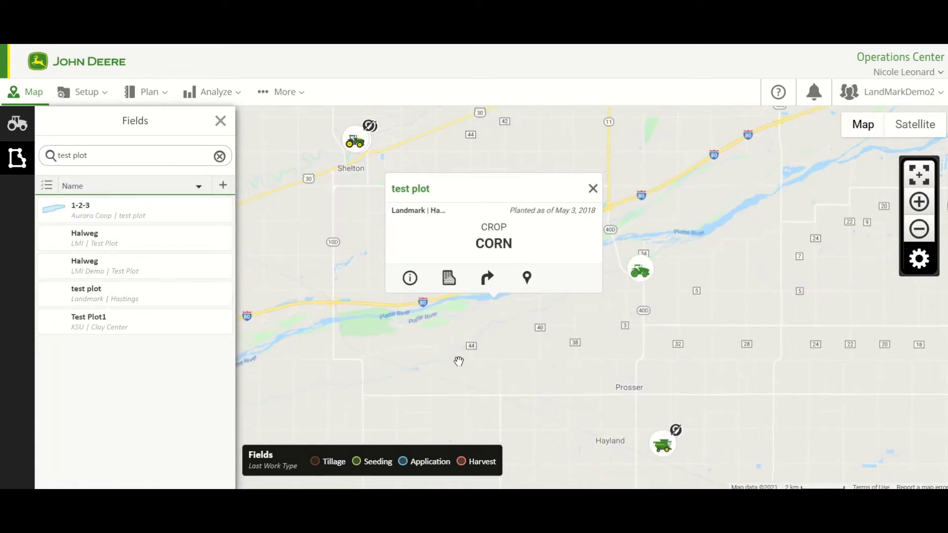
left_click(411, 279)
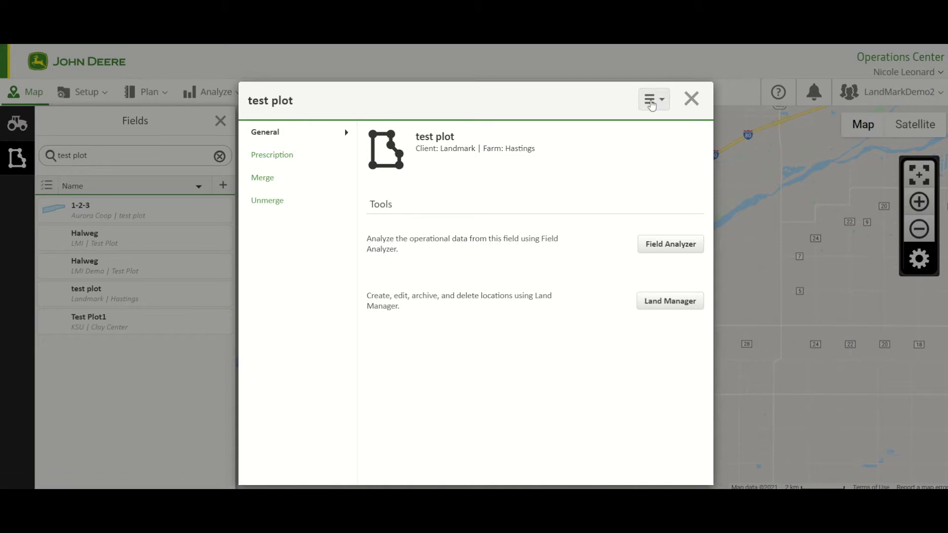
- Open Land Manager for test plot and start creating a new location
left_click(652, 104)
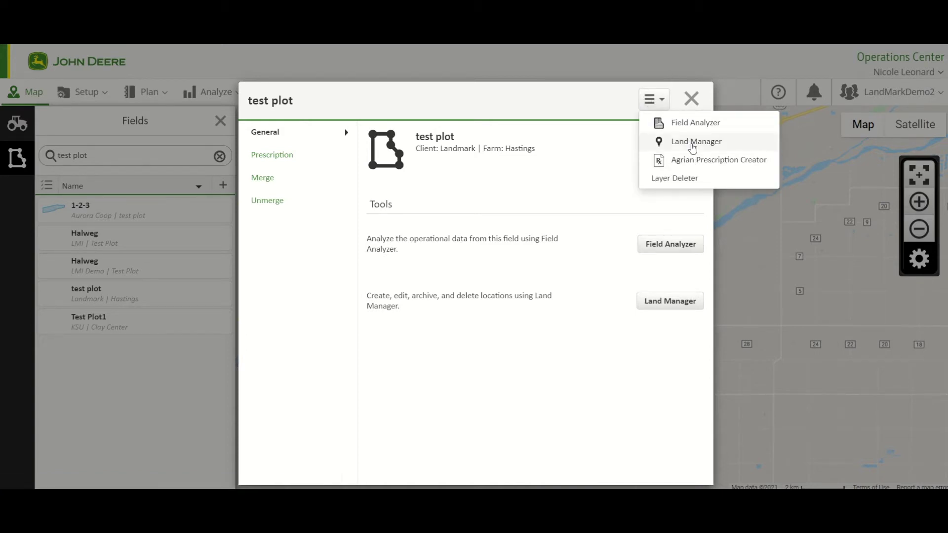
left_click(694, 146)
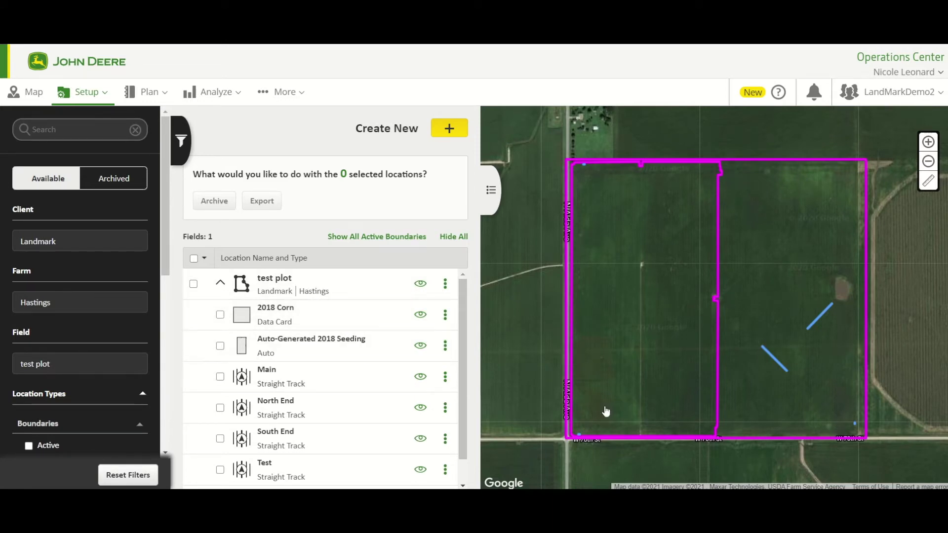
mouse_move(337, 408)
mouse_move(372, 289)
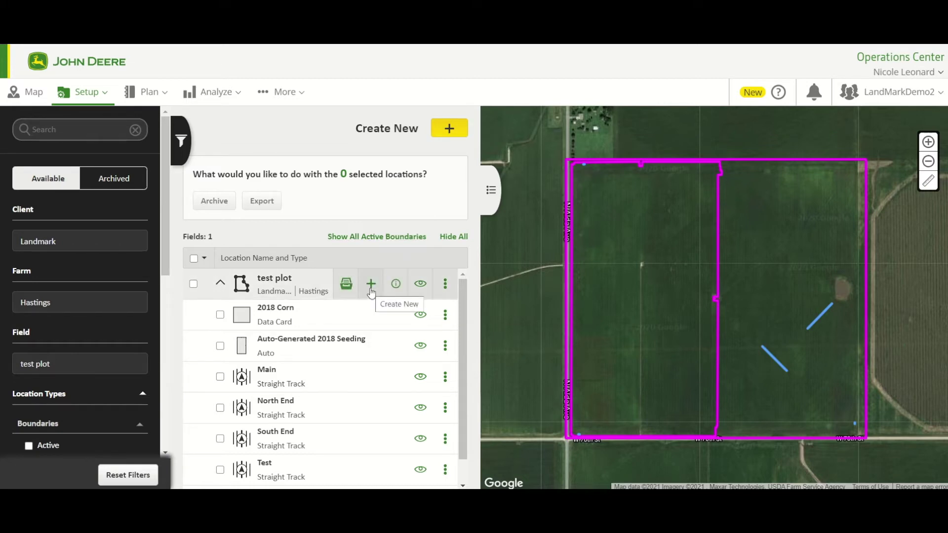
left_click(371, 285)
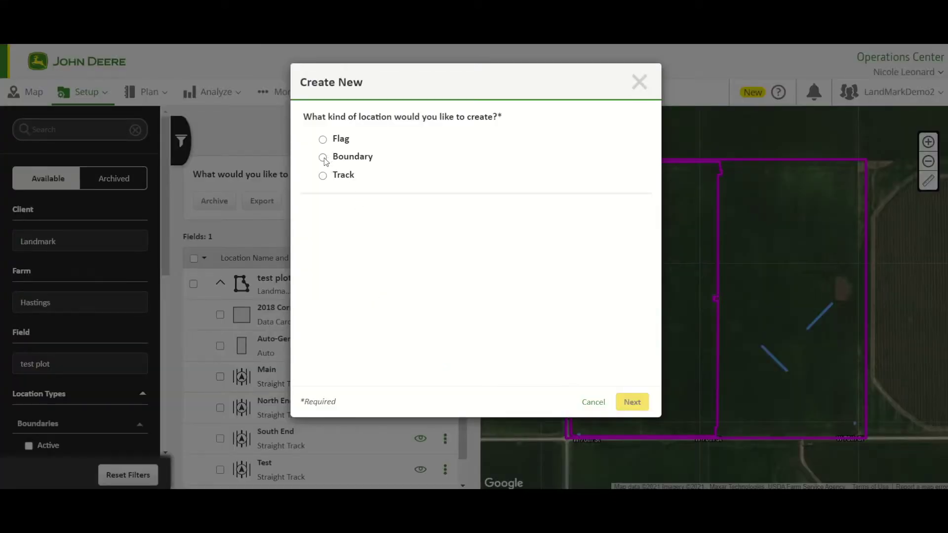
- Save a boundary named 'Test' built from the May 1, 2018 Seeding Corn operation (164.75 ac)
left_click(323, 157)
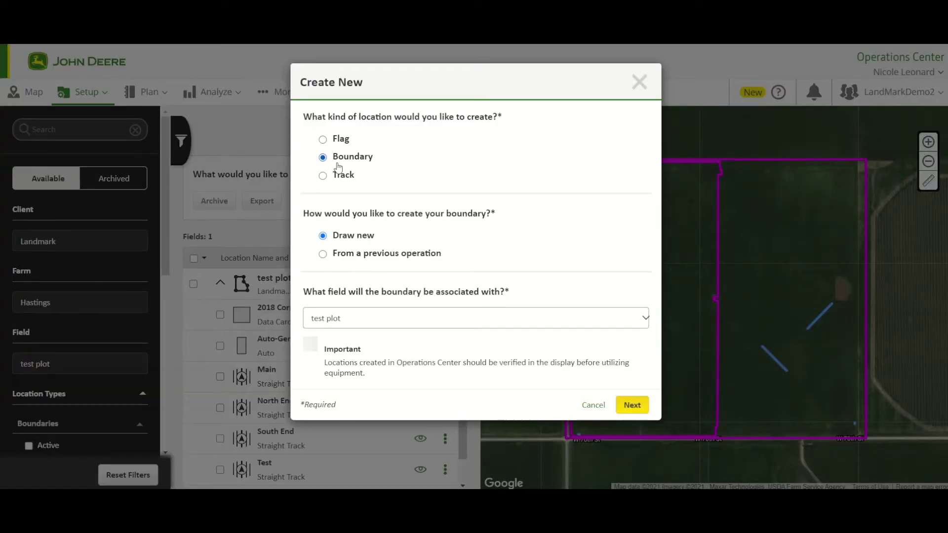
left_click(322, 254)
left_click(634, 407)
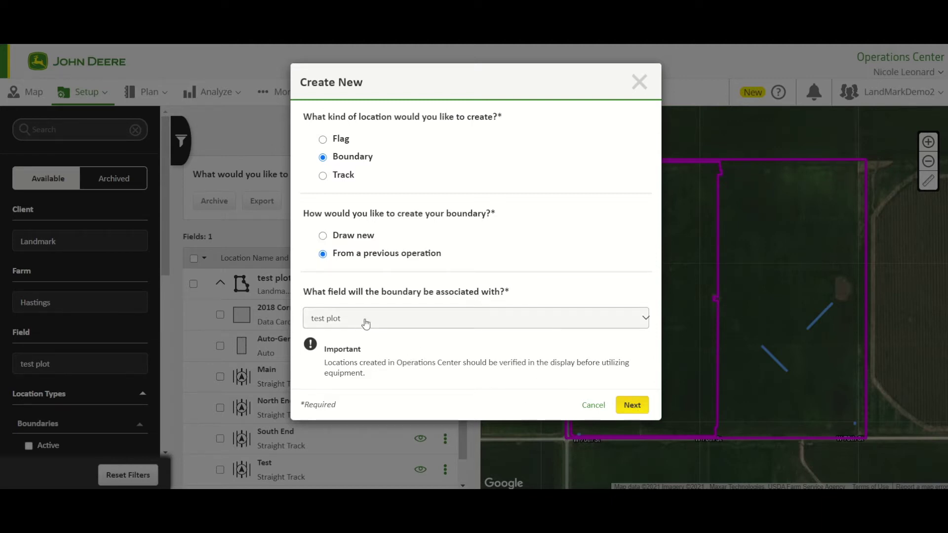
left_click(633, 407)
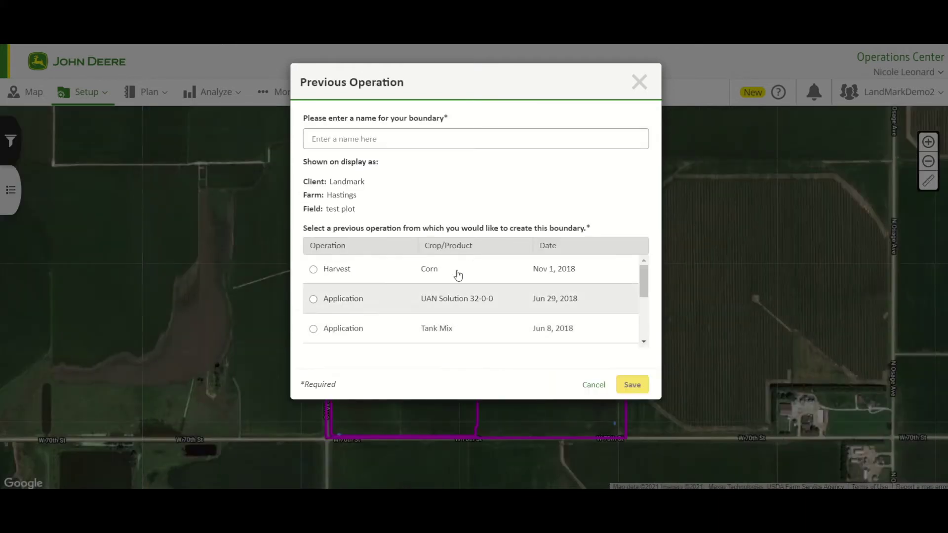
left_click(422, 137)
type("Test")
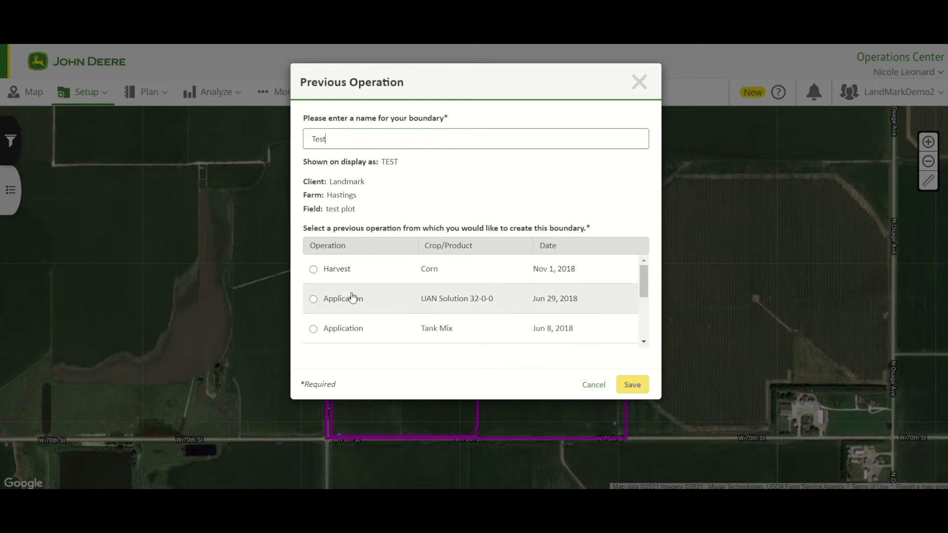
scroll(393, 289, "down", 3)
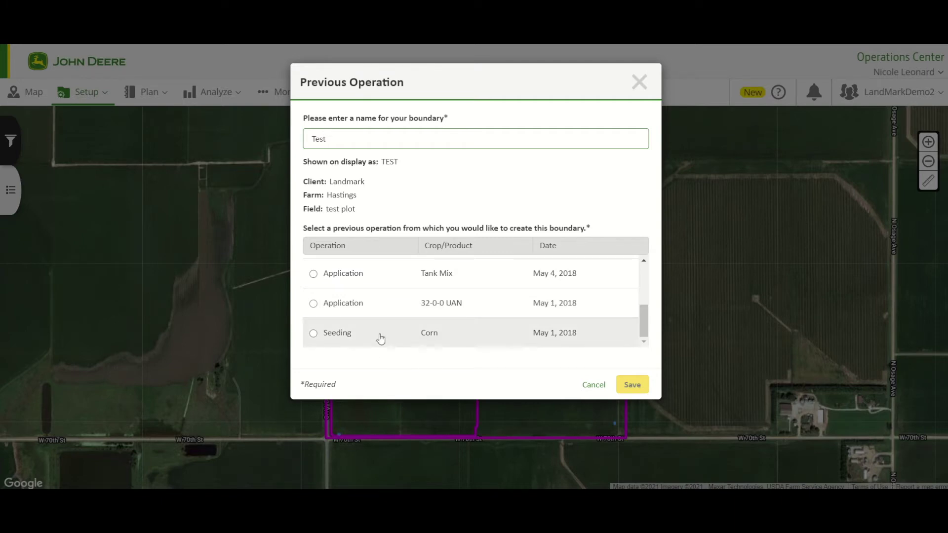
left_click(380, 339)
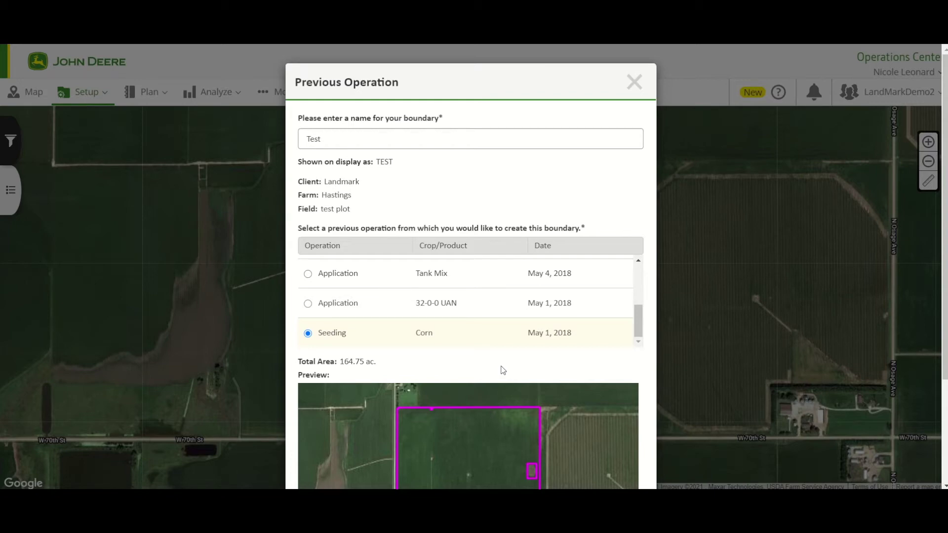
scroll(518, 388, "down", 2)
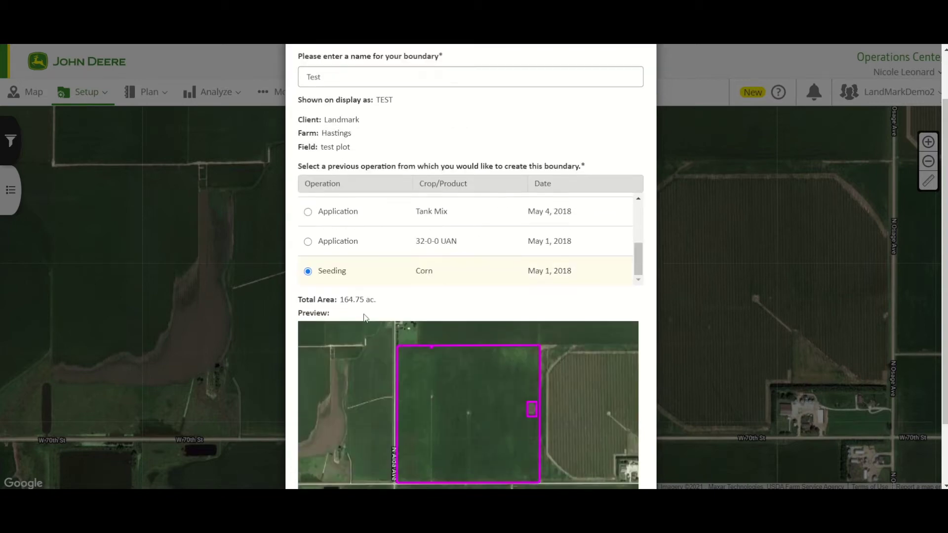
scroll(461, 313, "down", 2)
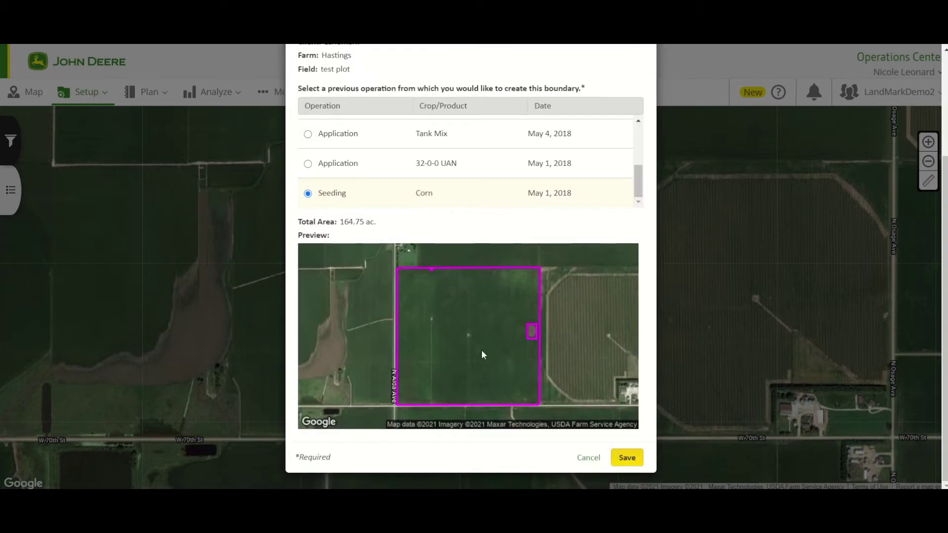
left_click(627, 458)
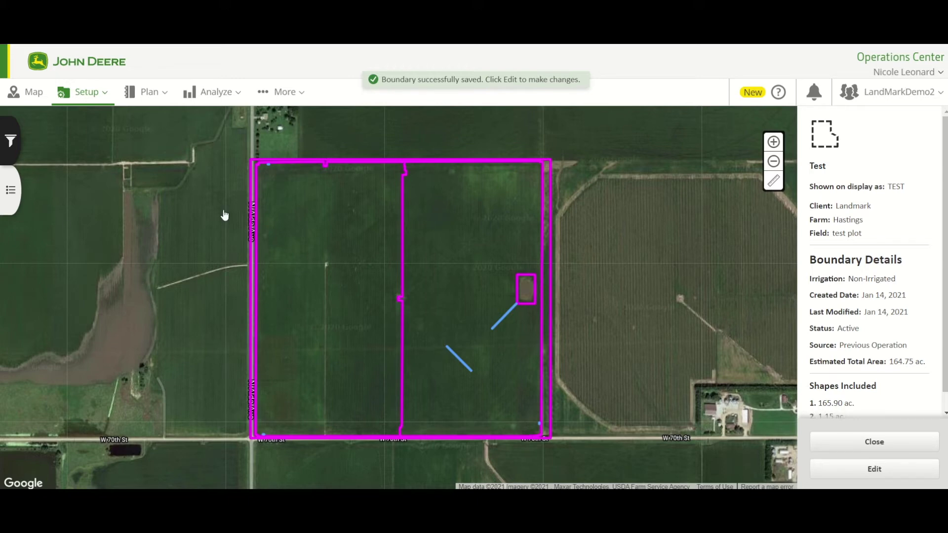
- In test plot's locations list, hide the 2018 Corn and Auto-Generated 2018 Seeding layers
left_click(20, 195)
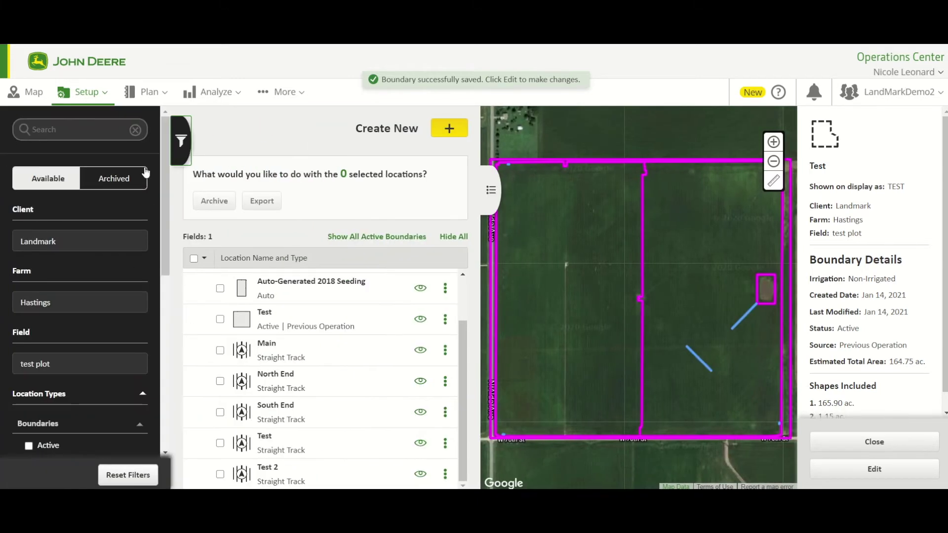
left_click(181, 142)
mouse_move(179, 328)
scroll(179, 328, "up", 2)
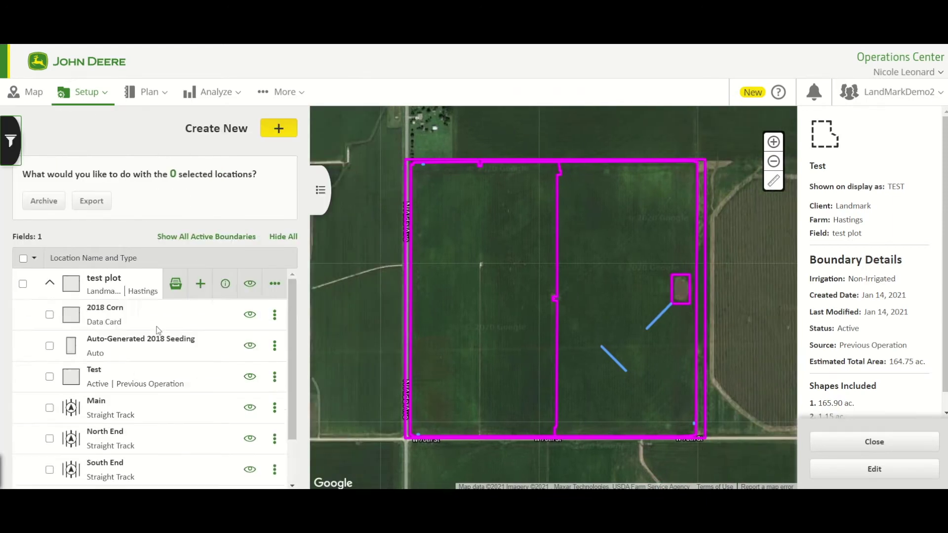
left_click(250, 320)
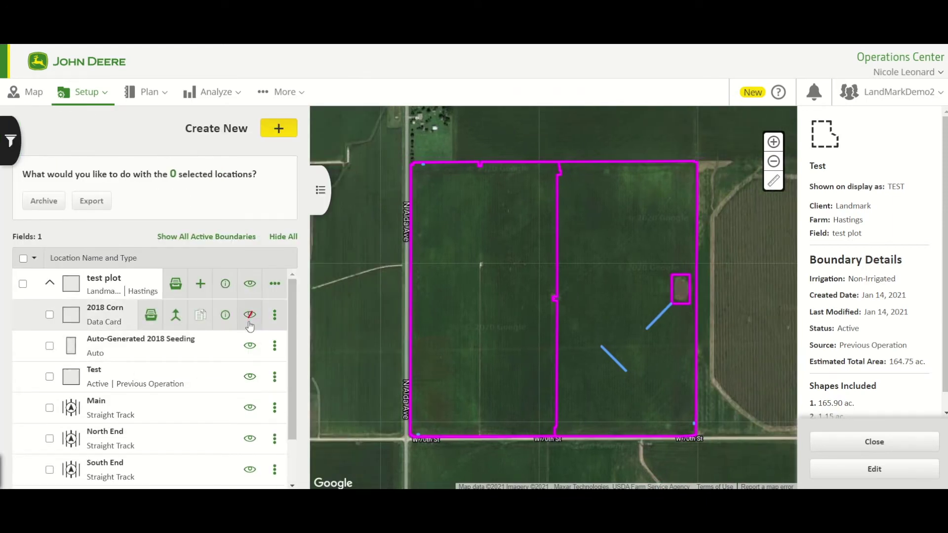
left_click(249, 345)
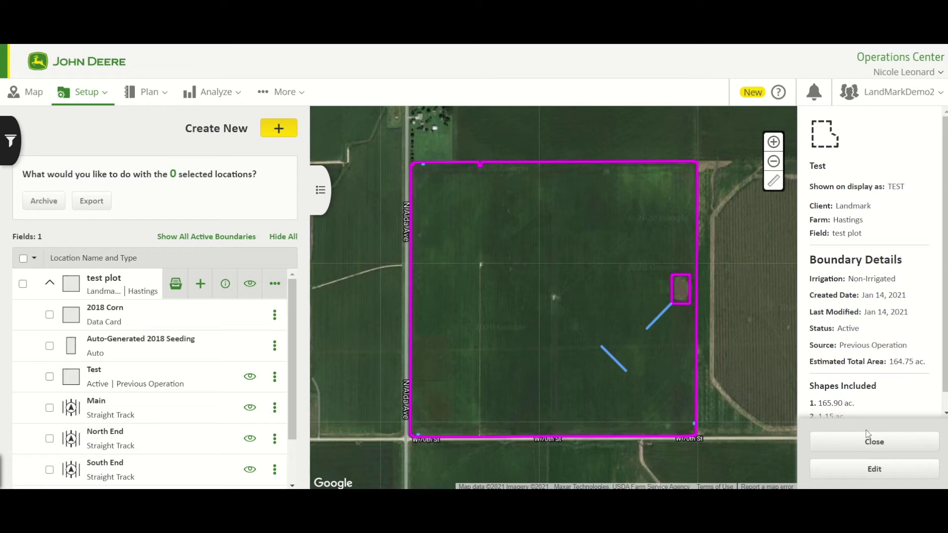
- Start editing the Test boundary, select its shape and zoom in on the notch
left_click(875, 469)
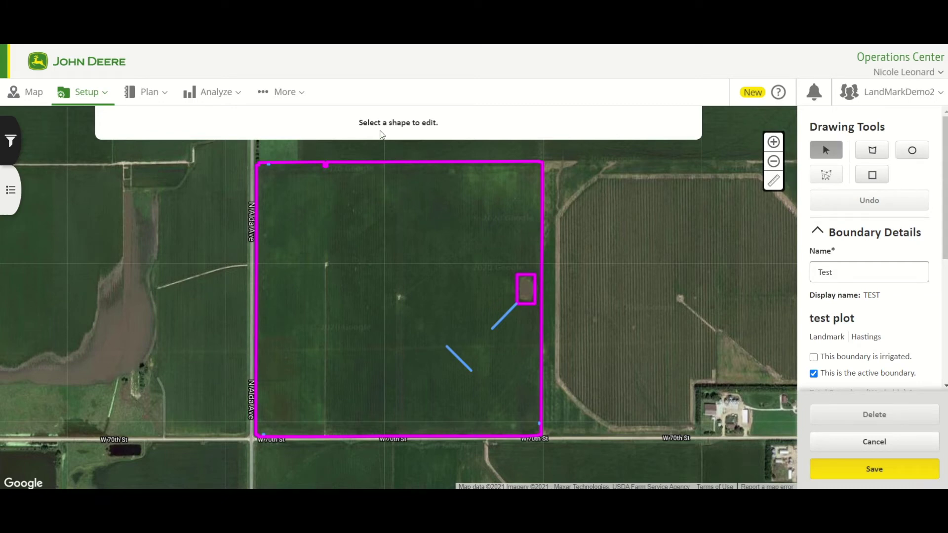
left_click(408, 230)
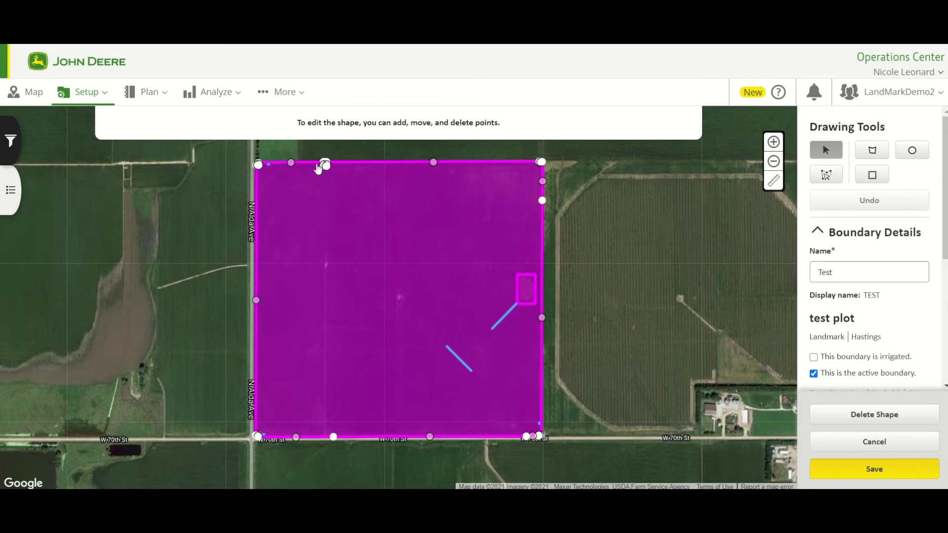
scroll(322, 165, "up", 3)
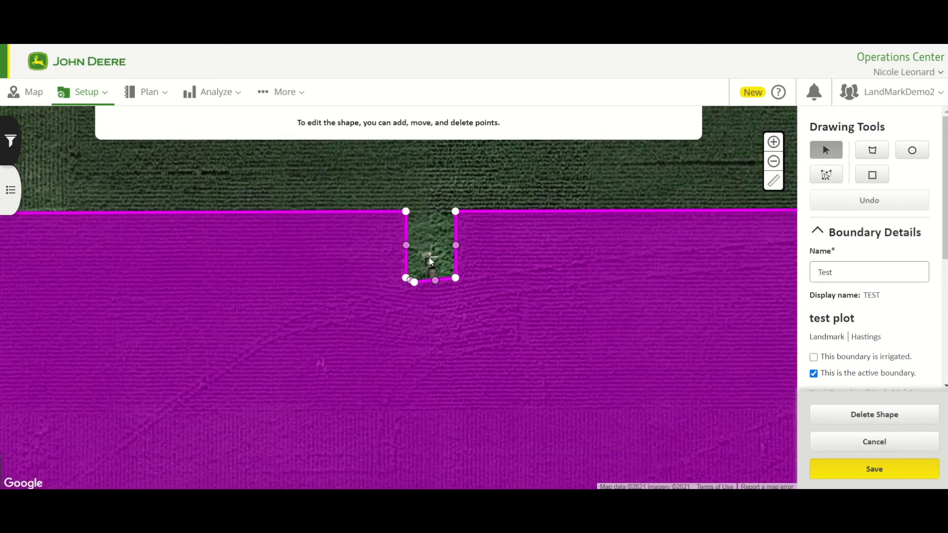
left_click_drag(457, 280, 442, 239)
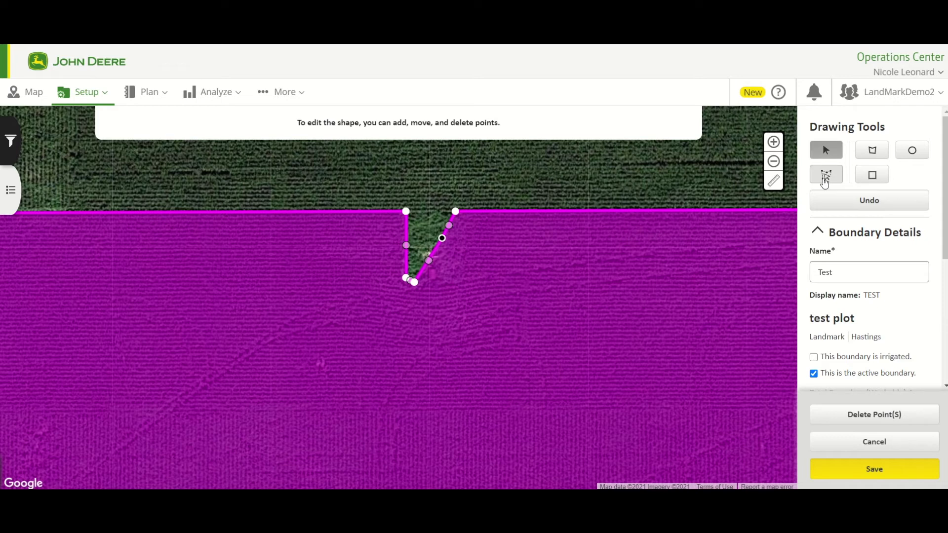
- Lasso the notch points on the boundary's top edge and delete them
left_click(825, 180)
left_click(357, 193)
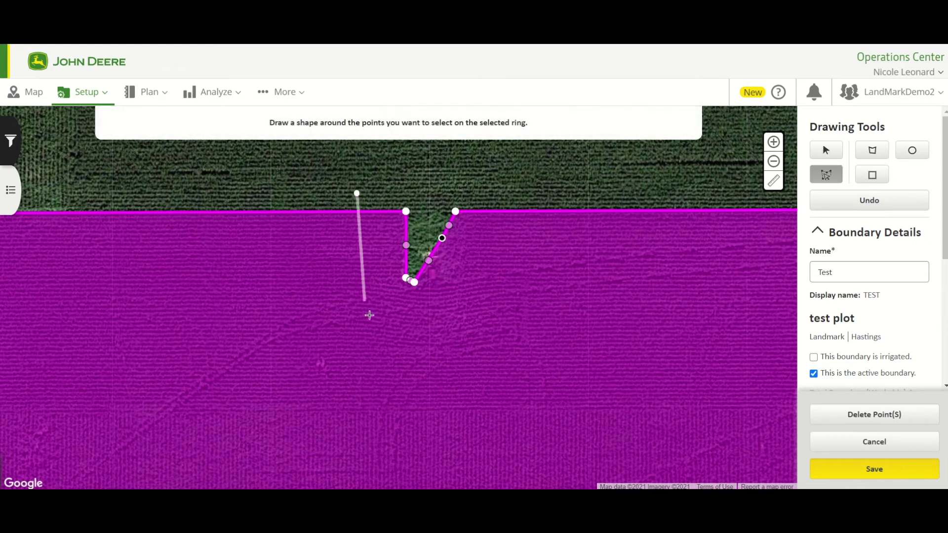
left_click(364, 320)
left_click(526, 311)
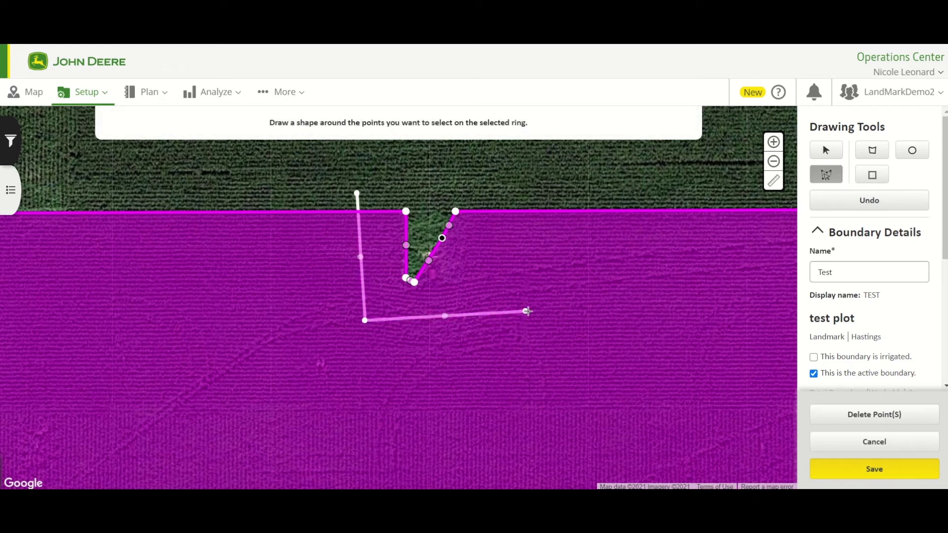
left_click(513, 183)
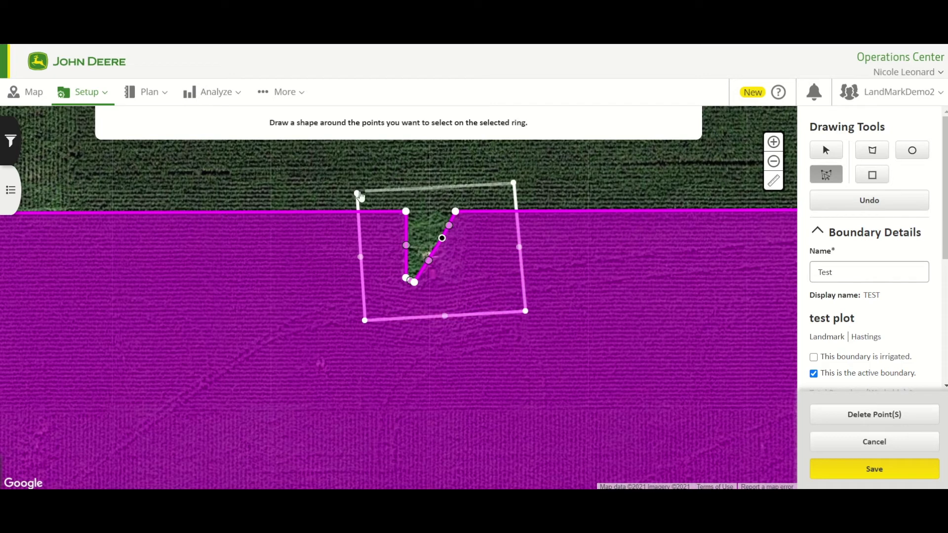
left_click(357, 194)
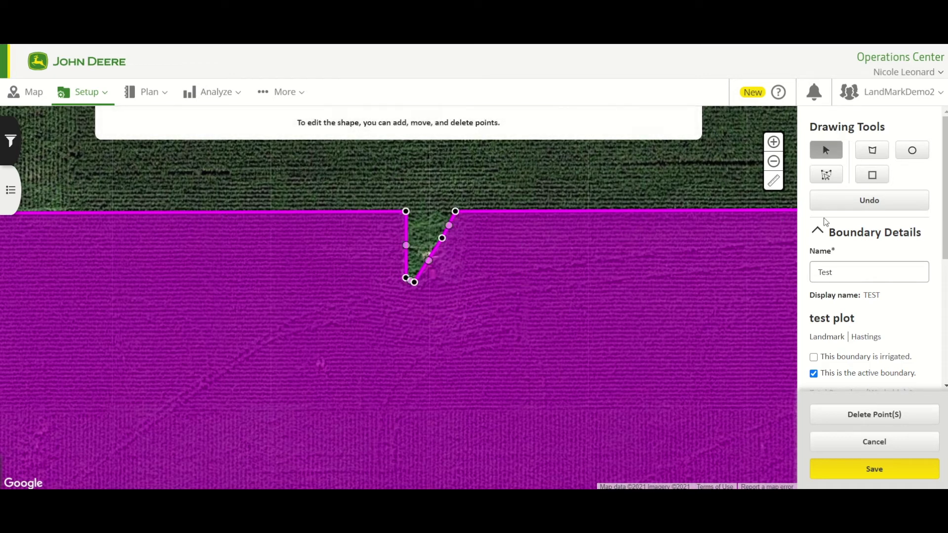
left_click(892, 419)
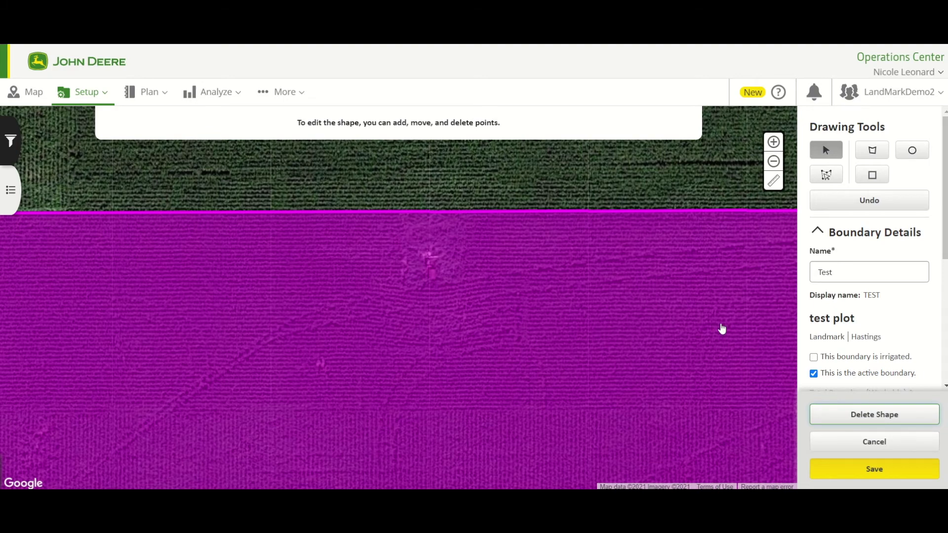
- Recentre the map, rename the boundary to 'Test 1' and save it (164.77 ac)
scroll(721, 328, "down", 3)
scroll(719, 356, "down", 1)
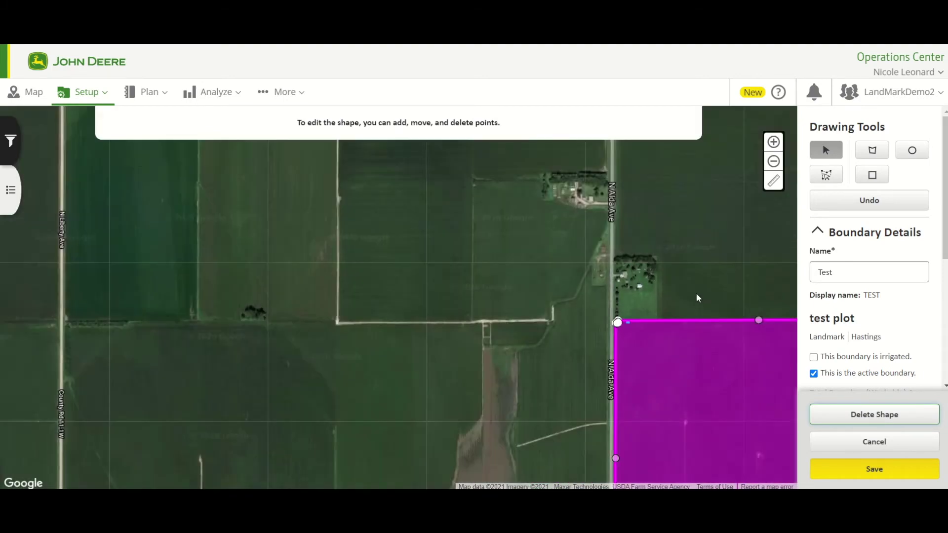
scroll(698, 296, "up", 2)
left_click_drag(670, 270, 622, 249)
left_click_drag(740, 288, 746, 320)
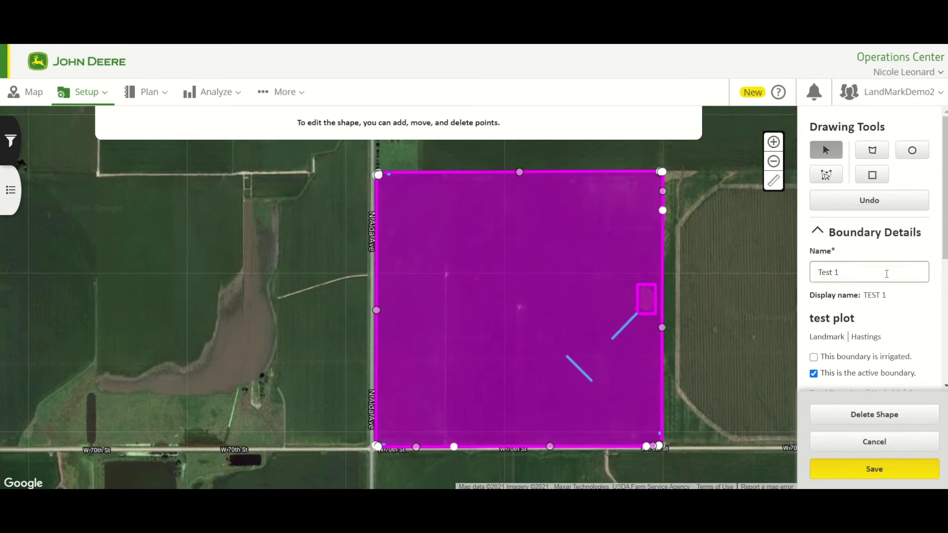
scroll(917, 310, "down", 1)
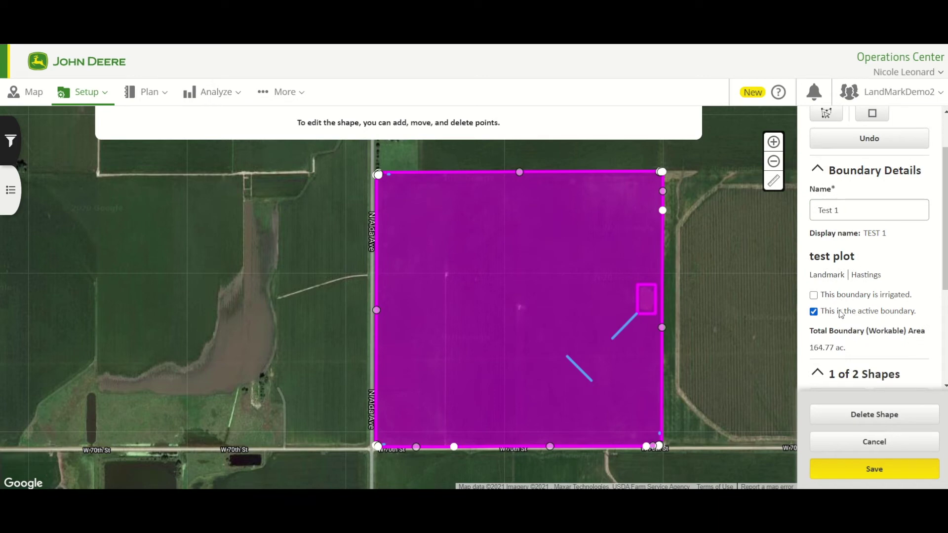
left_click(820, 315)
scroll(854, 338, "down", 2)
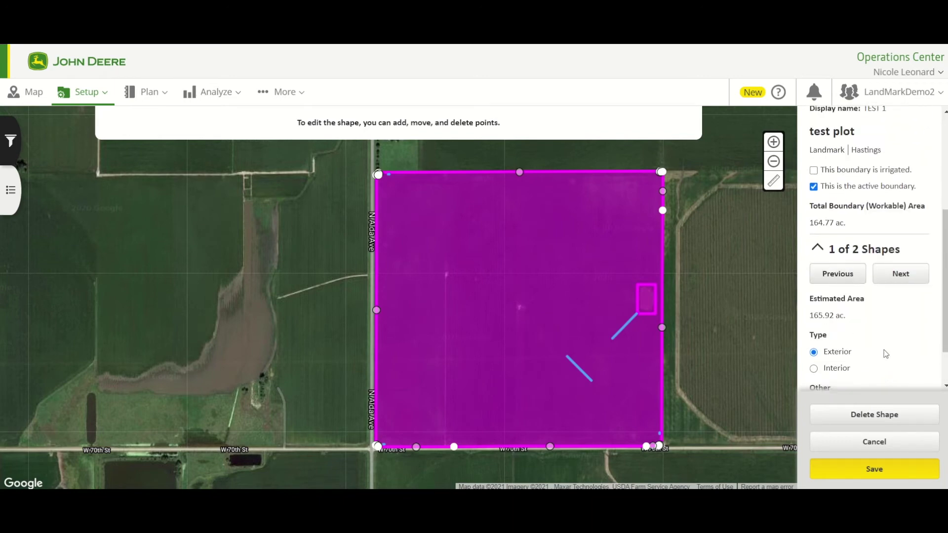
scroll(886, 354, "down", 1)
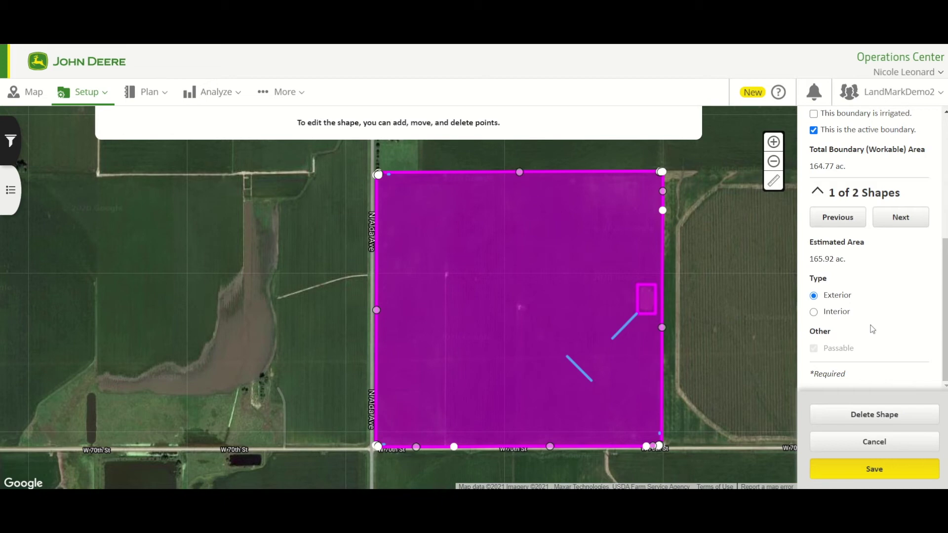
left_click(901, 478)
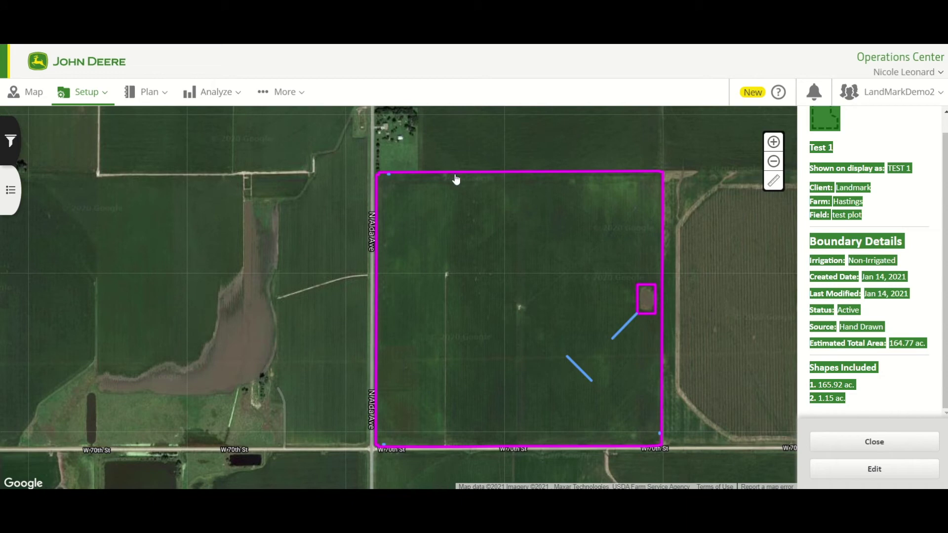
- In the locations list, hide Test 1 and show the 2018 Corn boundary for comparison
left_click(869, 282)
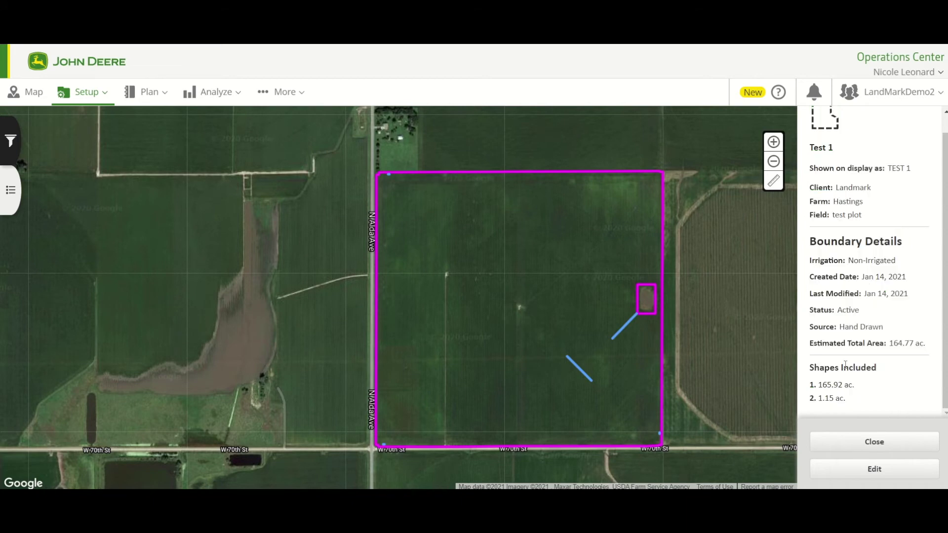
left_click(18, 200)
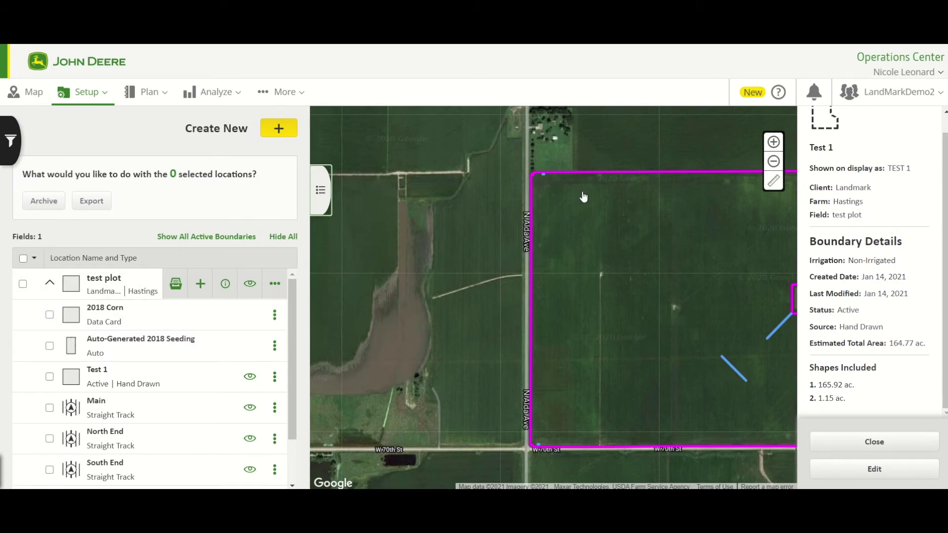
left_click(249, 377)
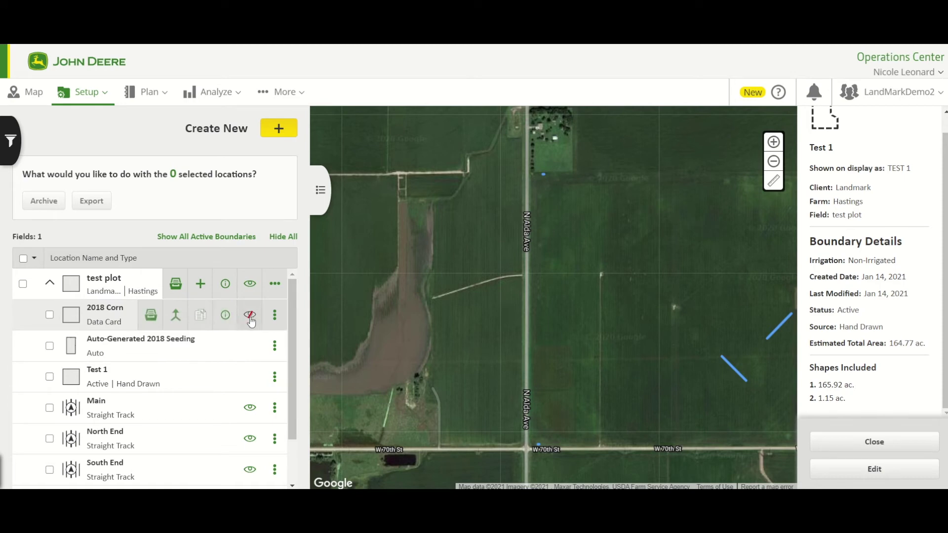
left_click(251, 316)
left_click_drag(659, 270, 565, 261)
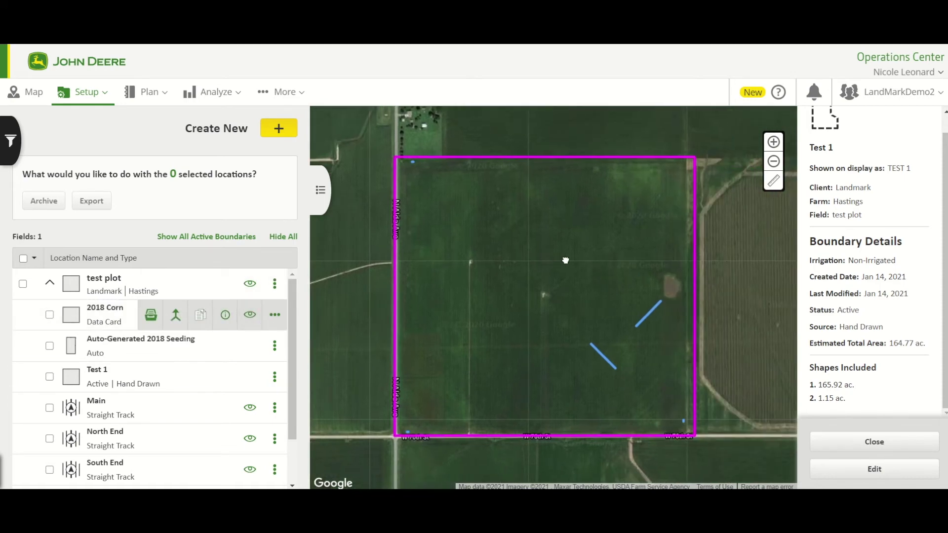
- Resave Test 1 unchanged and reopen the field's locations list
left_click(895, 475)
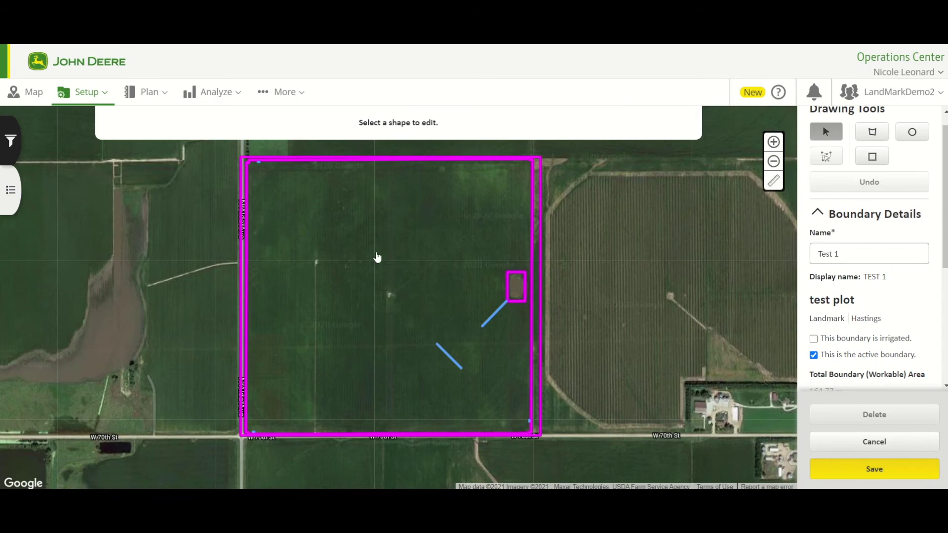
left_click(377, 258)
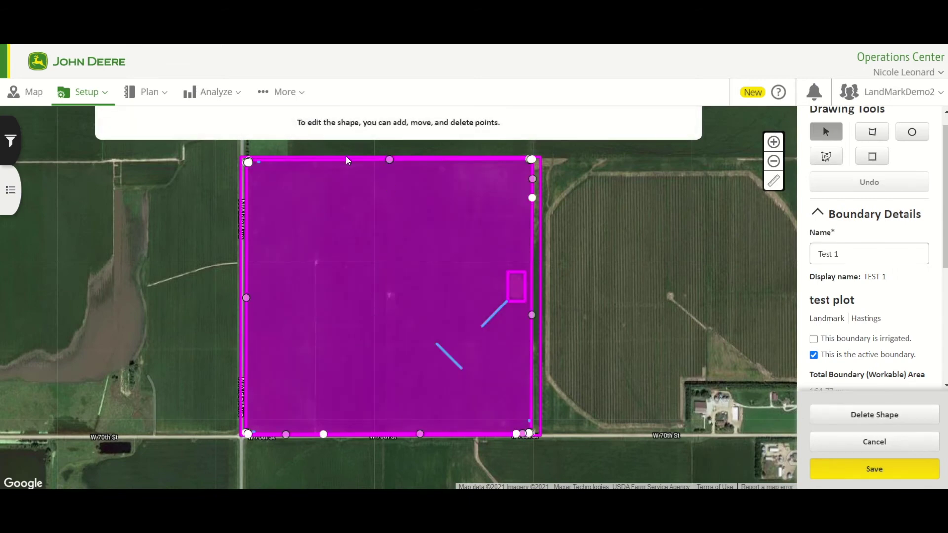
left_click(875, 469)
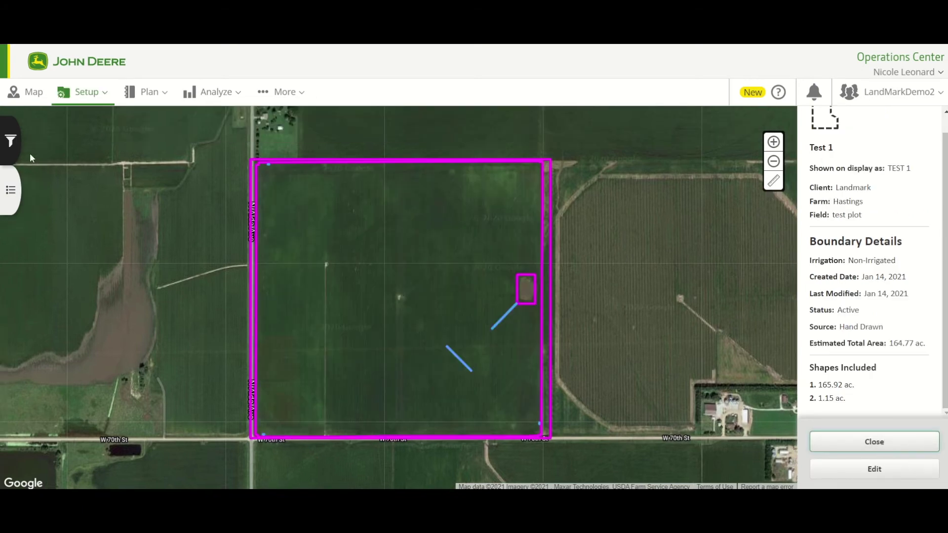
left_click(21, 188)
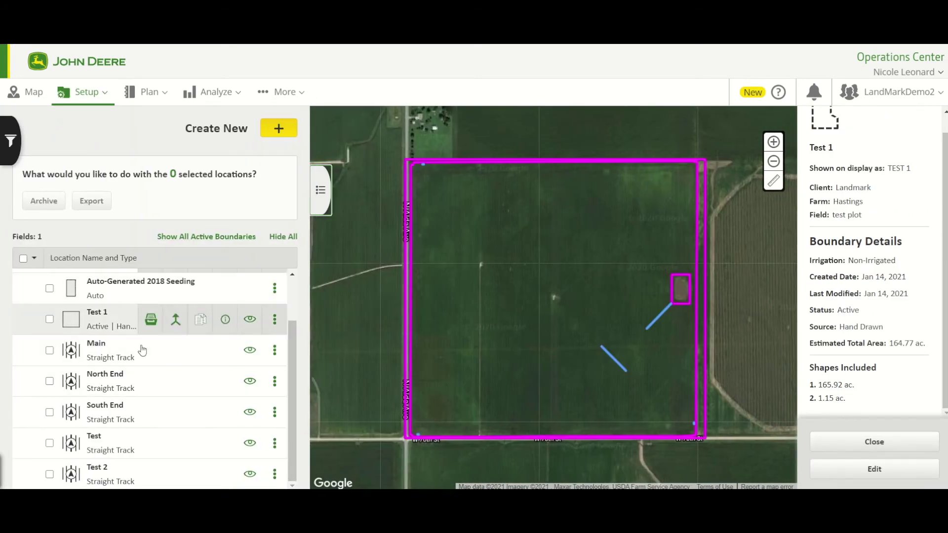
- Select Test 1, archive it with confirmation, and open the location filters
scroll(148, 353, "up", 2)
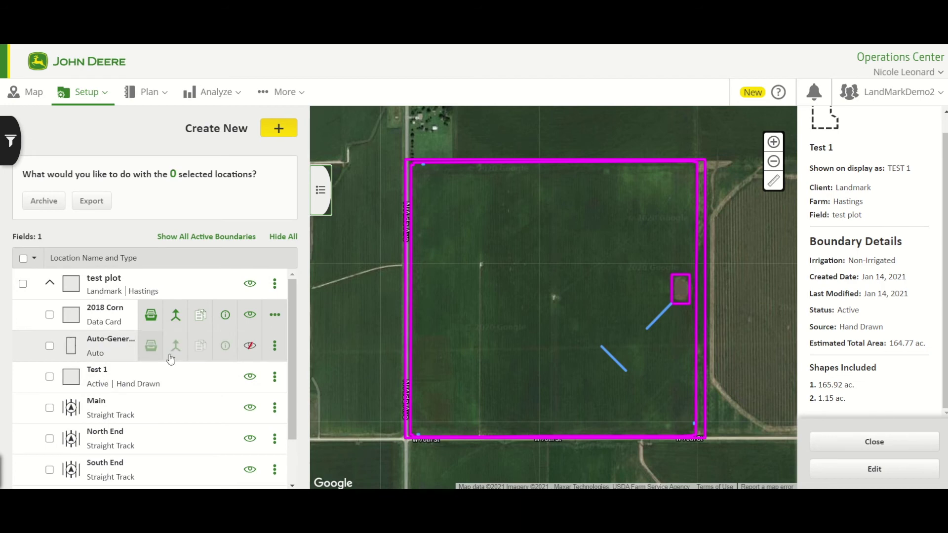
left_click(49, 377)
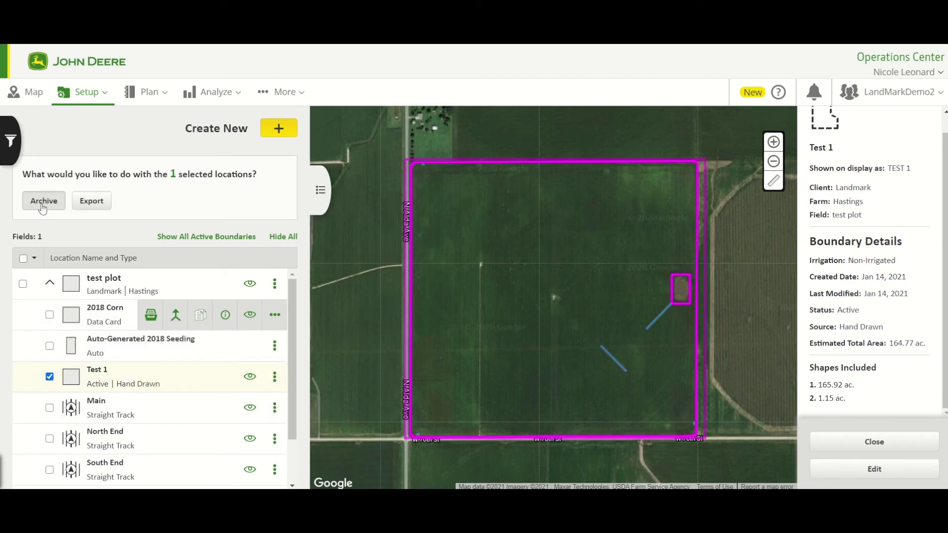
mouse_move(152, 384)
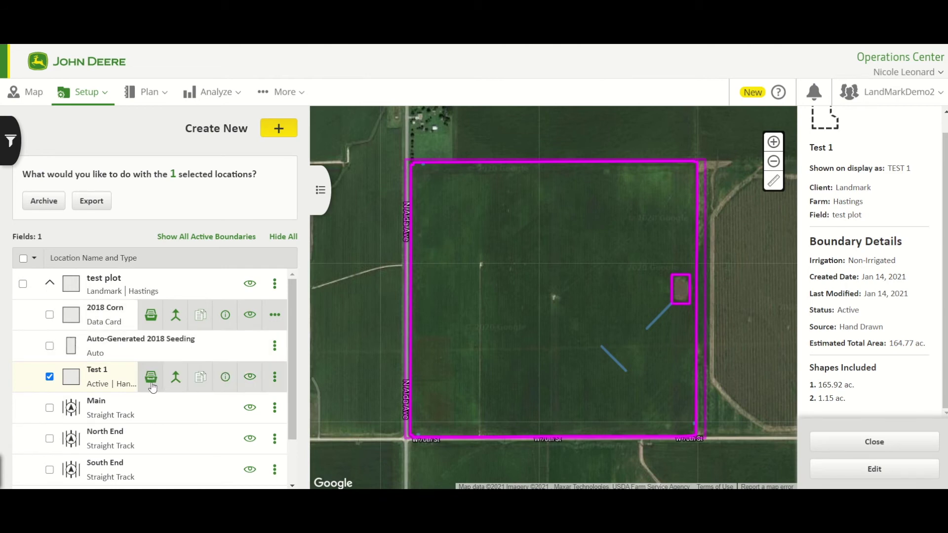
left_click(151, 383)
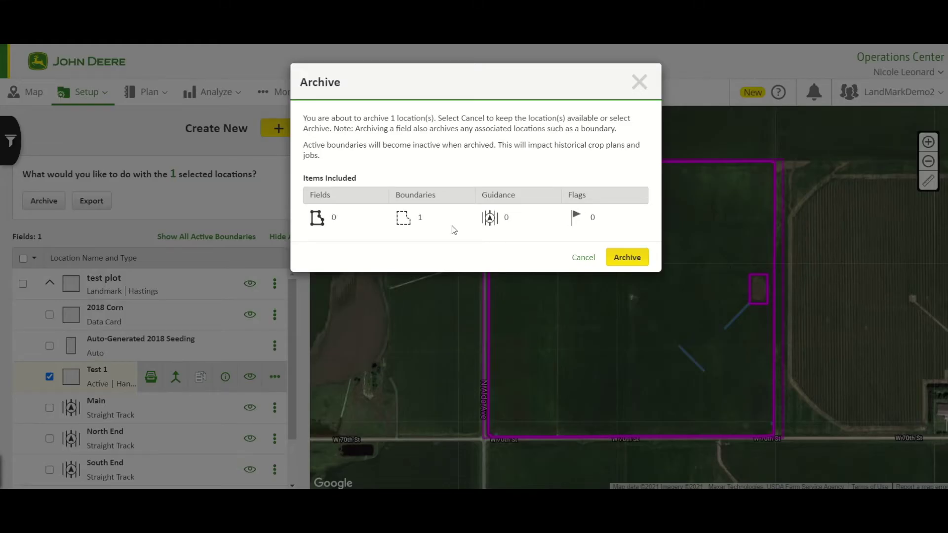
left_click(627, 257)
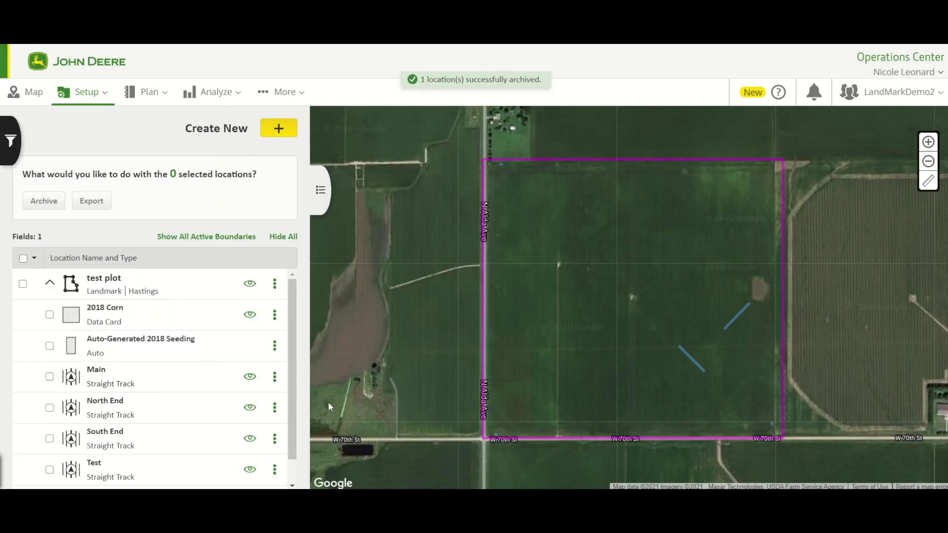
left_click(10, 141)
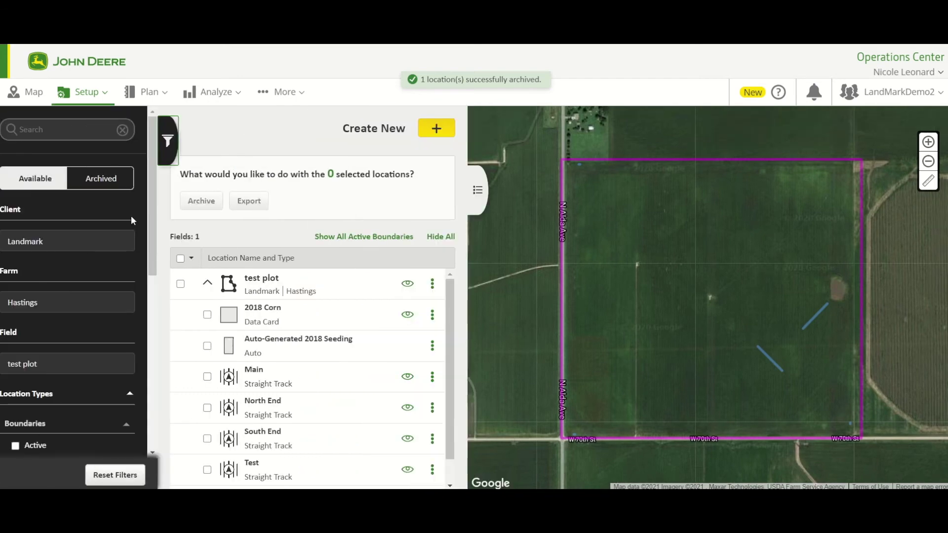
- In the Archived list, make Test 1 available again, then return to Available locations
left_click(122, 187)
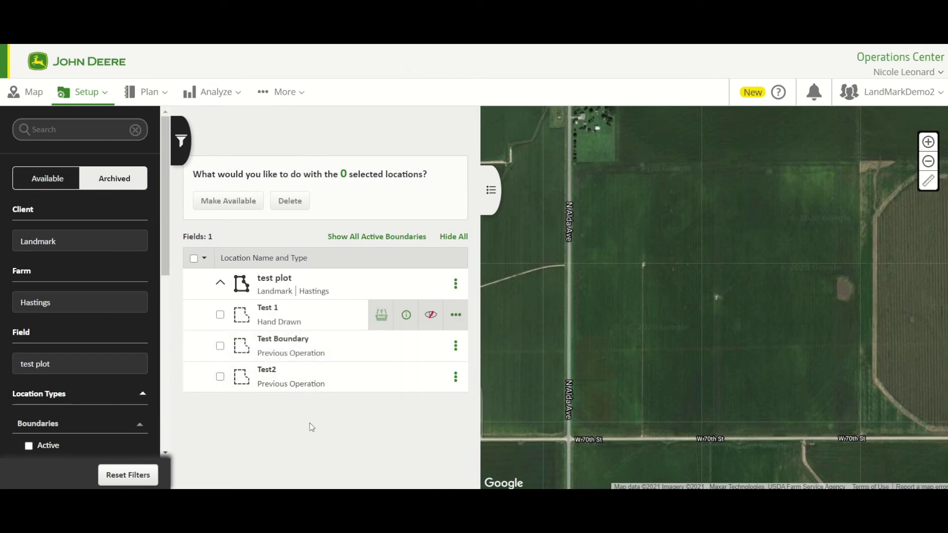
left_click(220, 315)
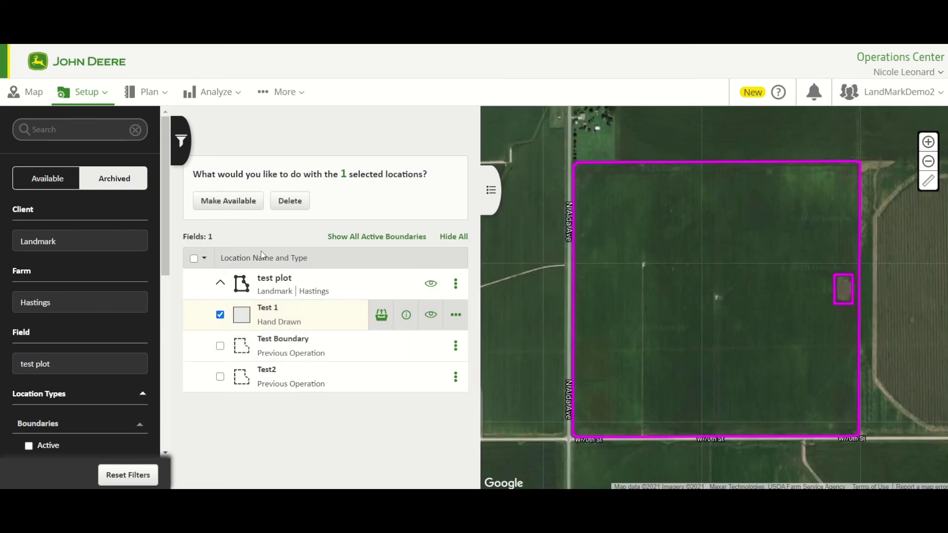
left_click(238, 210)
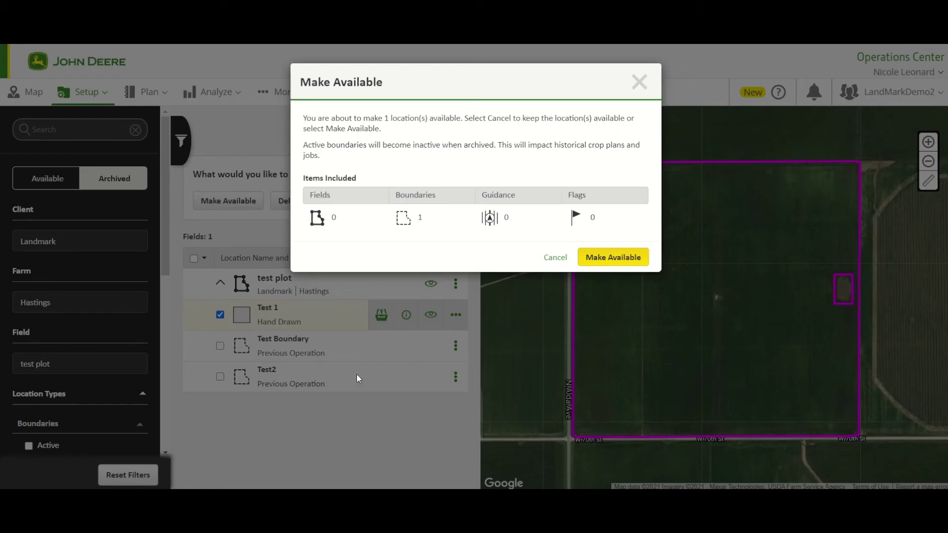
left_click(607, 259)
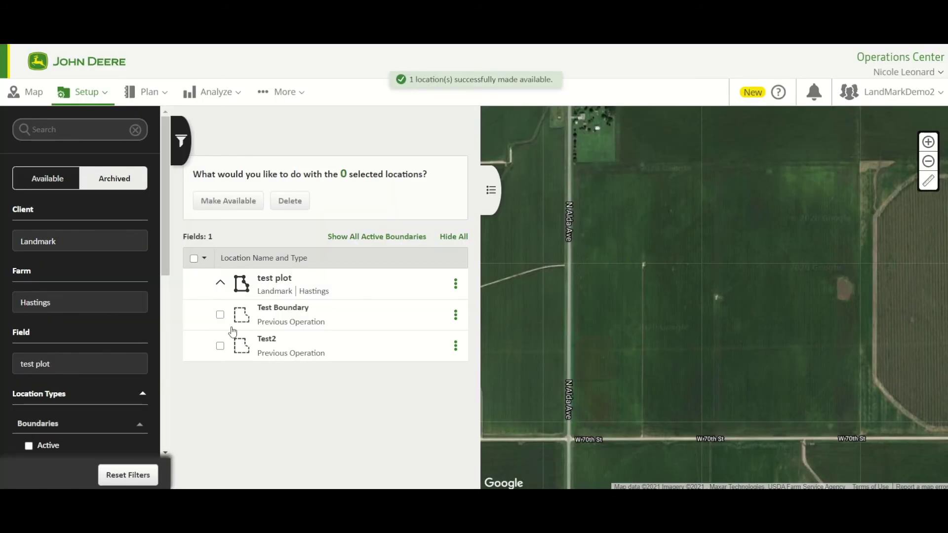
left_click(50, 184)
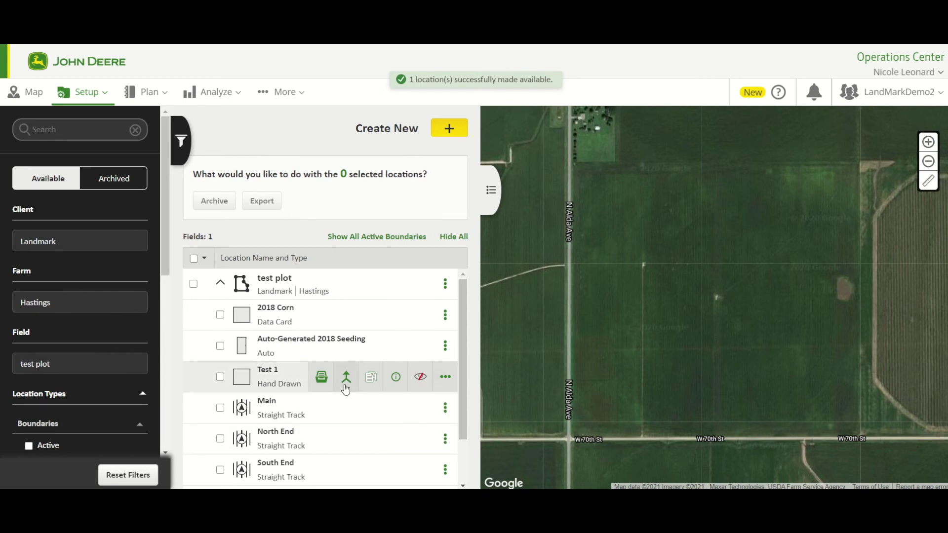
- Show Auto-Generated 2018 Seeding alongside Test 1, hide the seeding, then open Test 1's Copy form
left_click(221, 346)
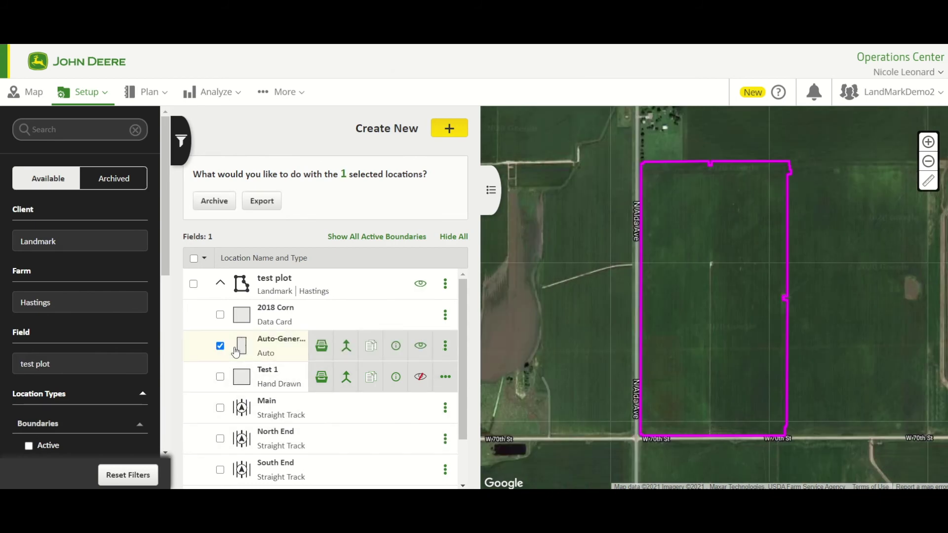
left_click(220, 377)
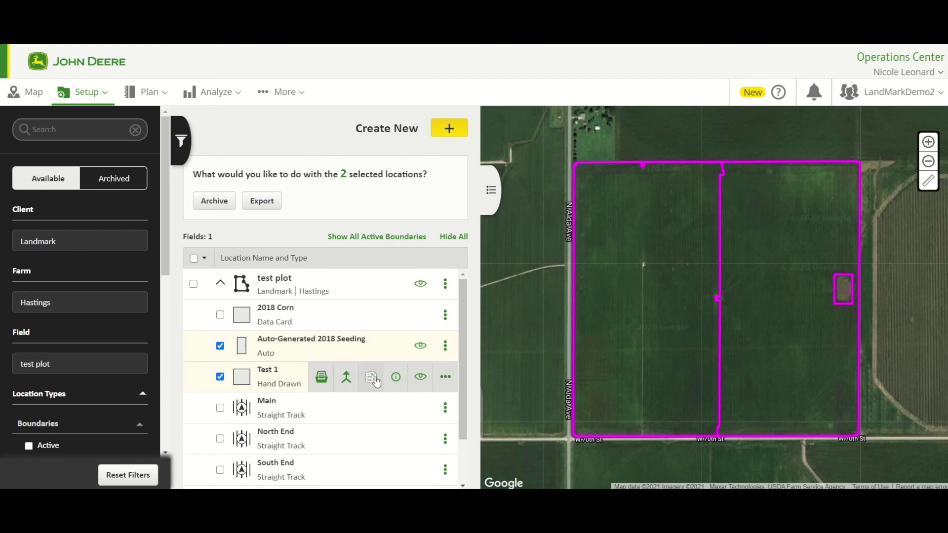
left_click(221, 345)
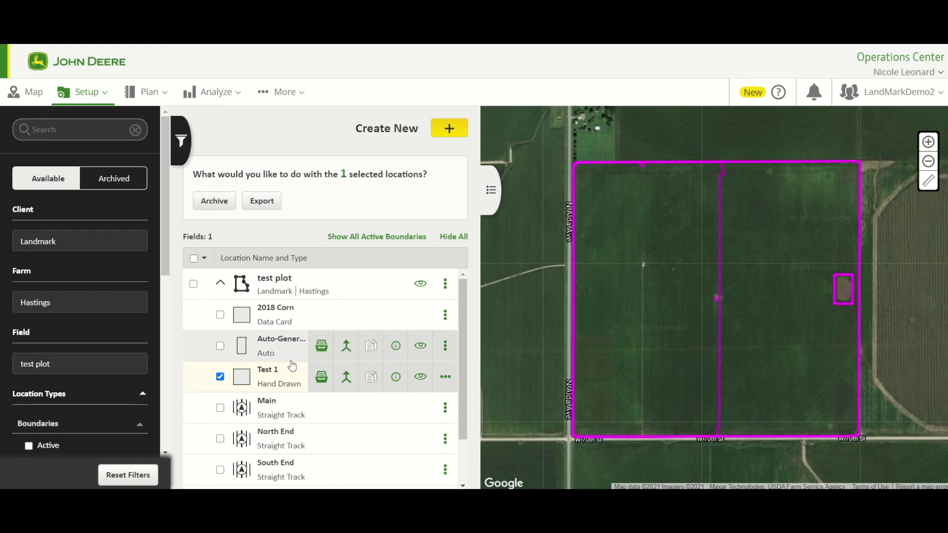
left_click(372, 379)
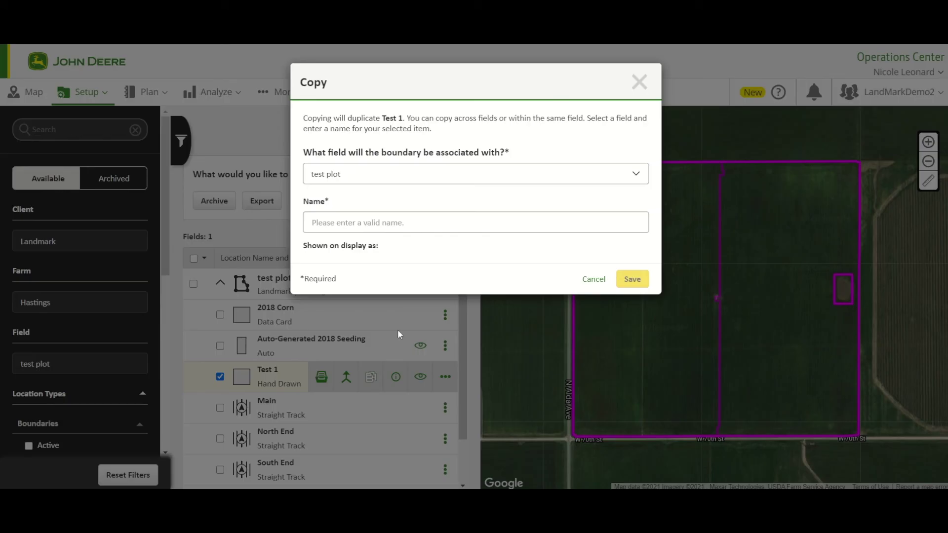
- Save the copy of Test 1 as 'Test 2', then select it and fit the map to it
left_click(376, 223)
type("Test")
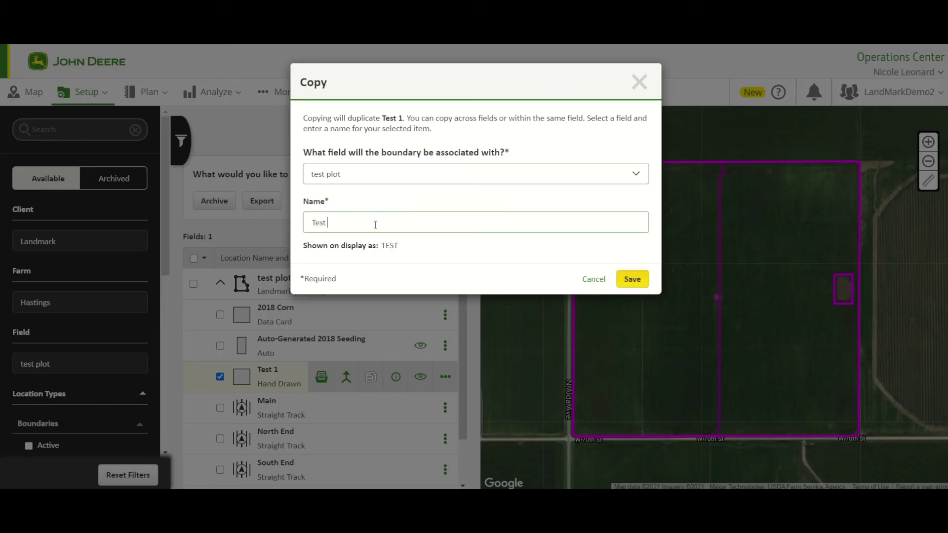
left_click(638, 278)
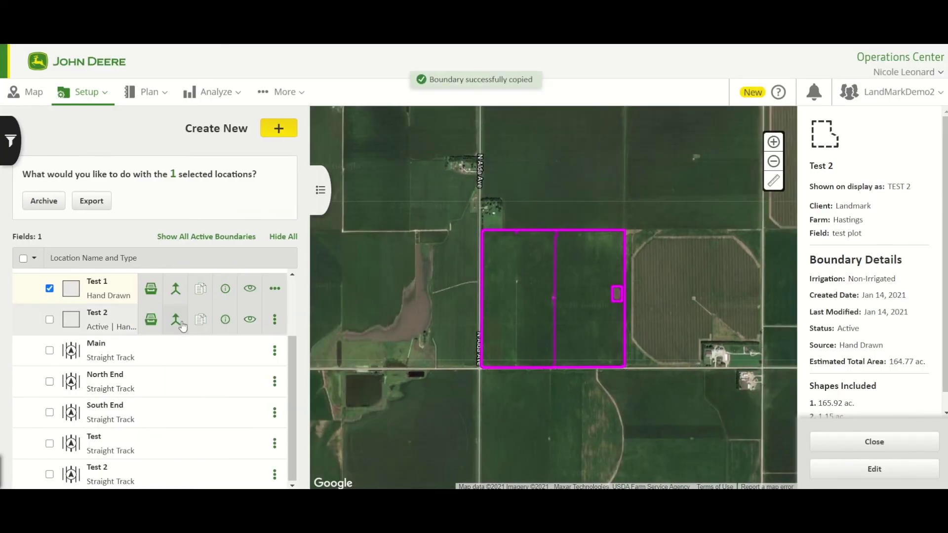
left_click(115, 323)
left_click(225, 322)
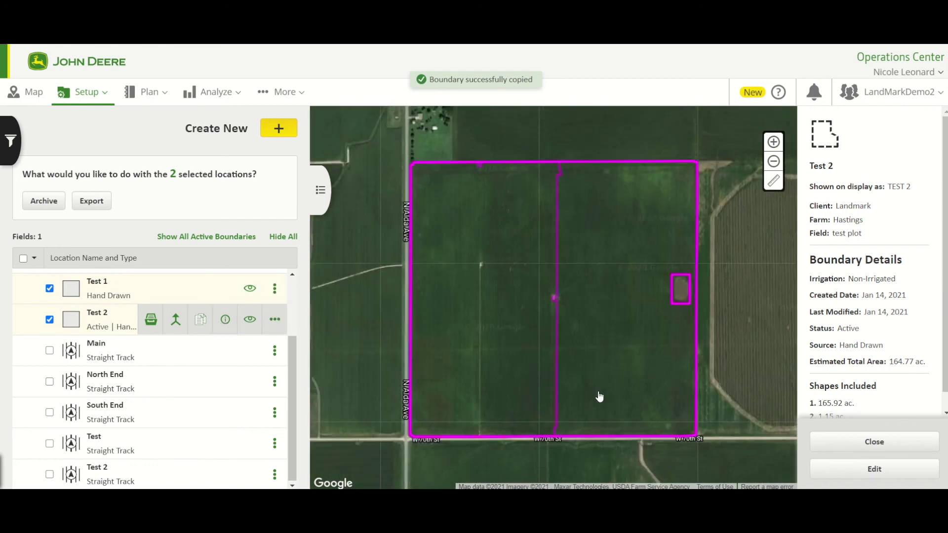
- Pull Test 2's right edge and an upper point inward to cut a notch, saving it at 155.17 ac
left_click(894, 474)
left_click(502, 275)
left_click_drag(542, 181, 434, 235)
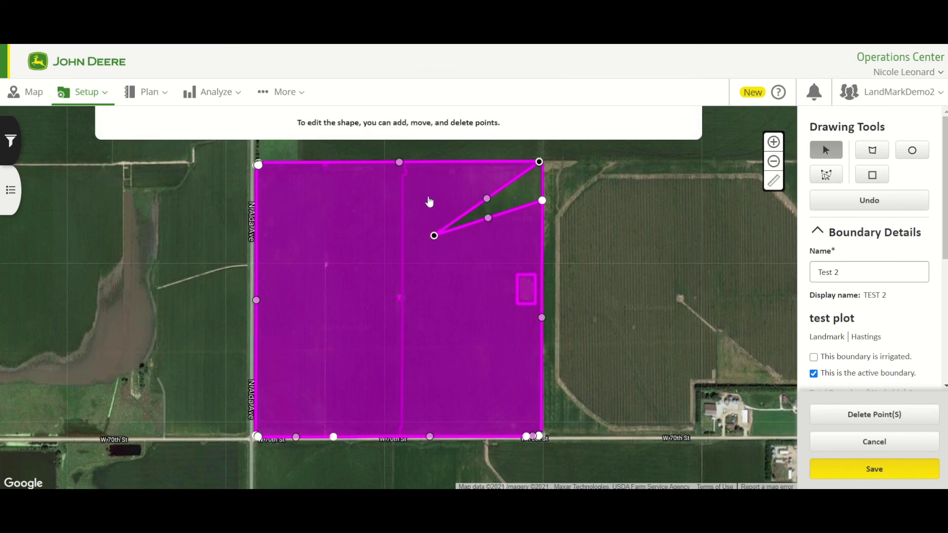
left_click_drag(487, 198, 430, 194)
left_click(853, 473)
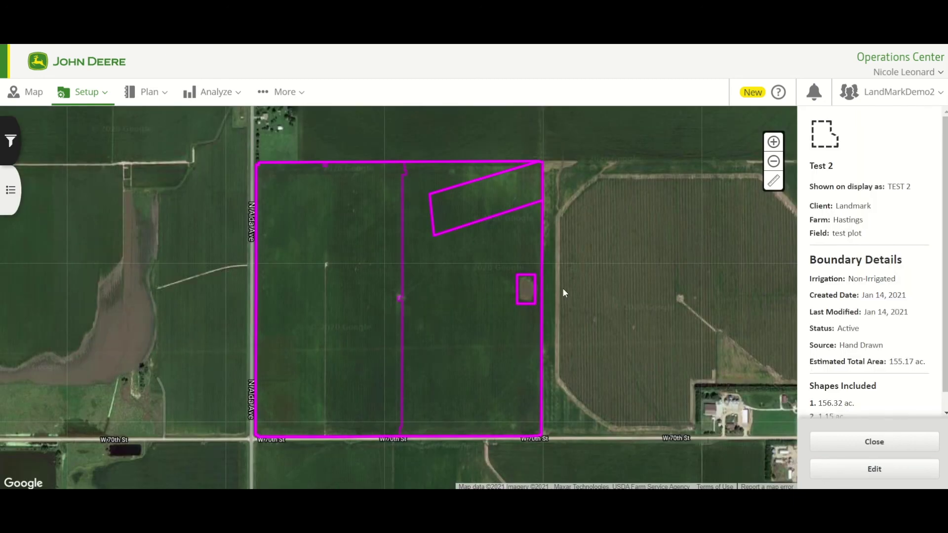
left_click(864, 447)
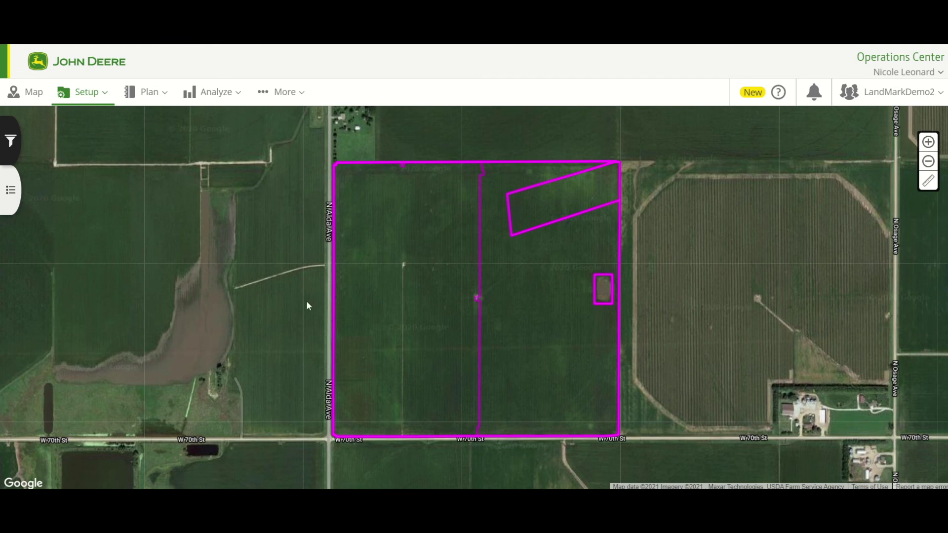